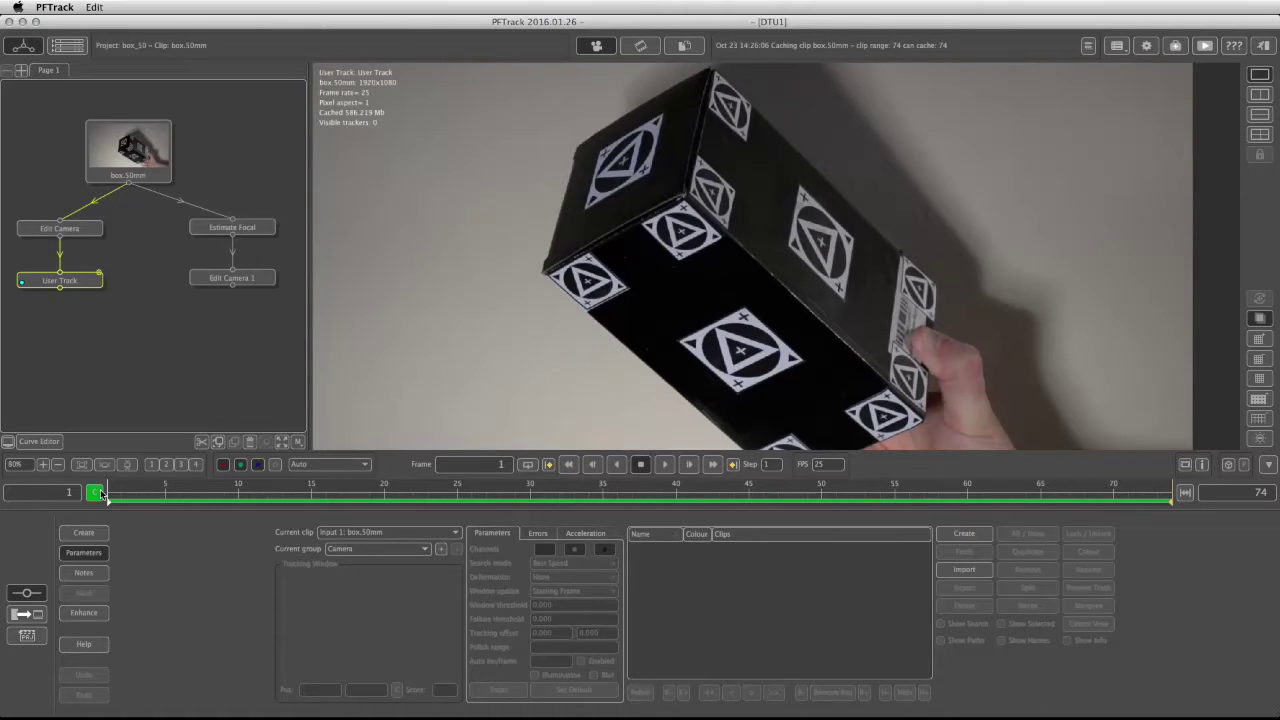
# Scrub through the 74-frame box clip and enable tracker creation in the tracker panel
pyautogui.moveTo(337, 500); pyautogui.dragTo(471, 500)
pyautogui.moveTo(304, 516); pyautogui.dragTo(105, 500)
pyautogui.click(964, 536)
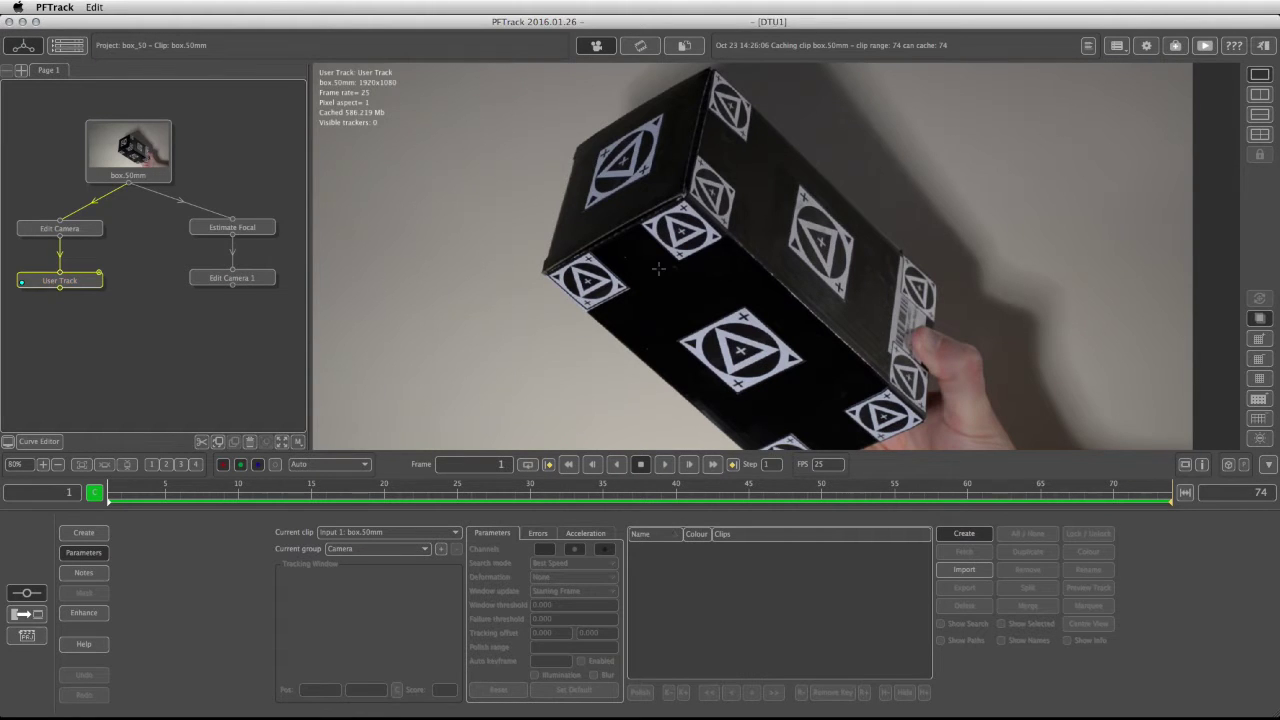
pyautogui.moveTo(632, 498); pyautogui.dragTo(1054, 499)
# On the last frame, place Tracker0001 on a marker corner with an enlarged search area, failure threshold 0.5 and Rotate,Skew deformation
pyautogui.press('End')
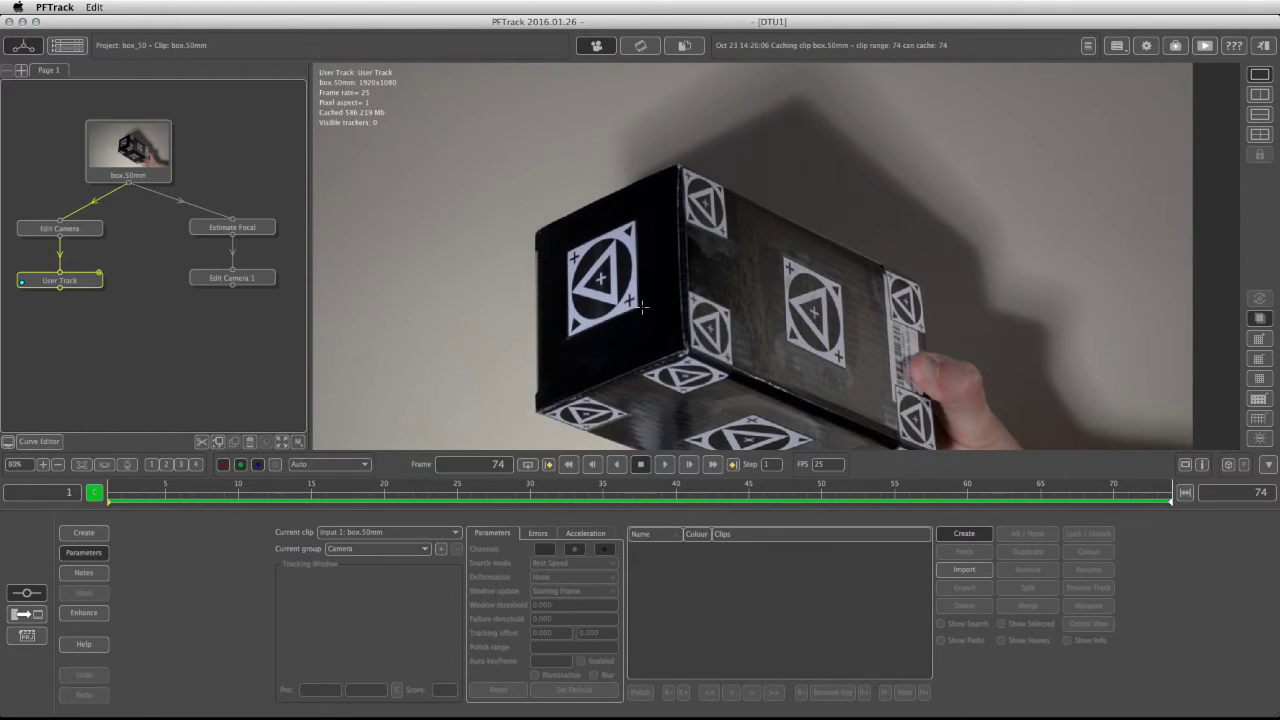
pyautogui.click(636, 309)
pyautogui.scroll(5, 630, 308)
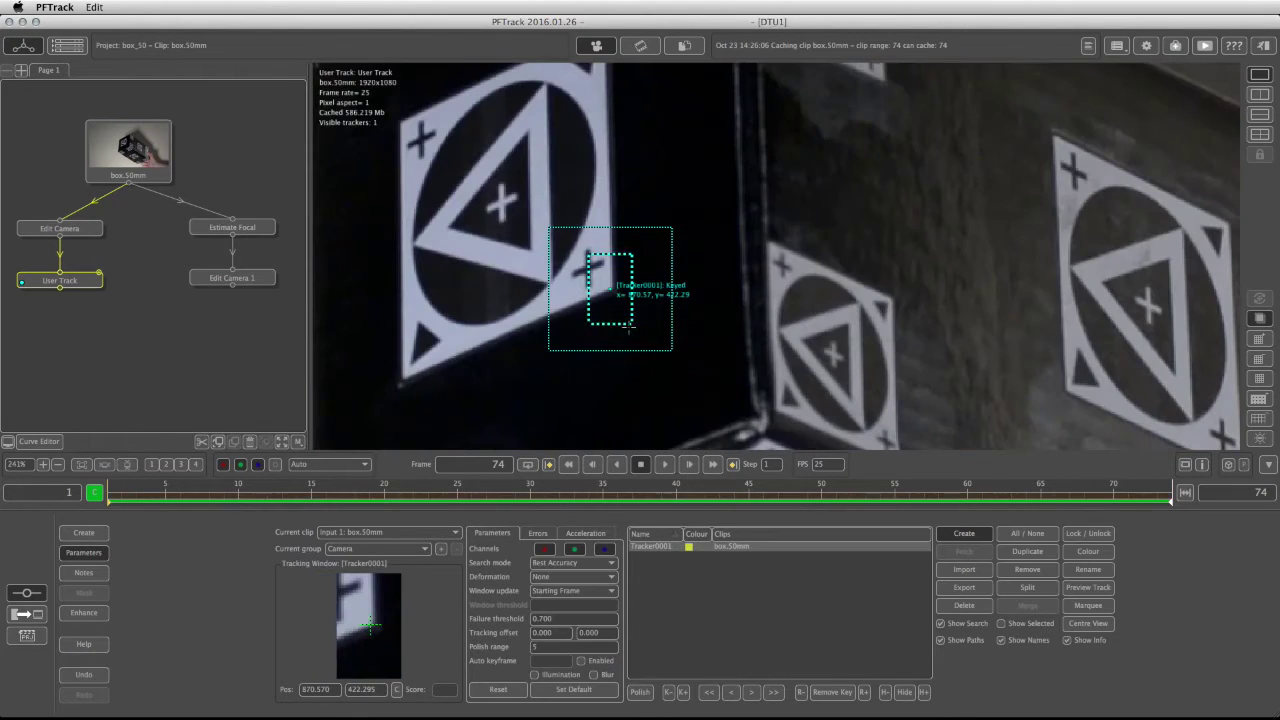
pyautogui.moveTo(632, 324); pyautogui.dragTo(659, 353)
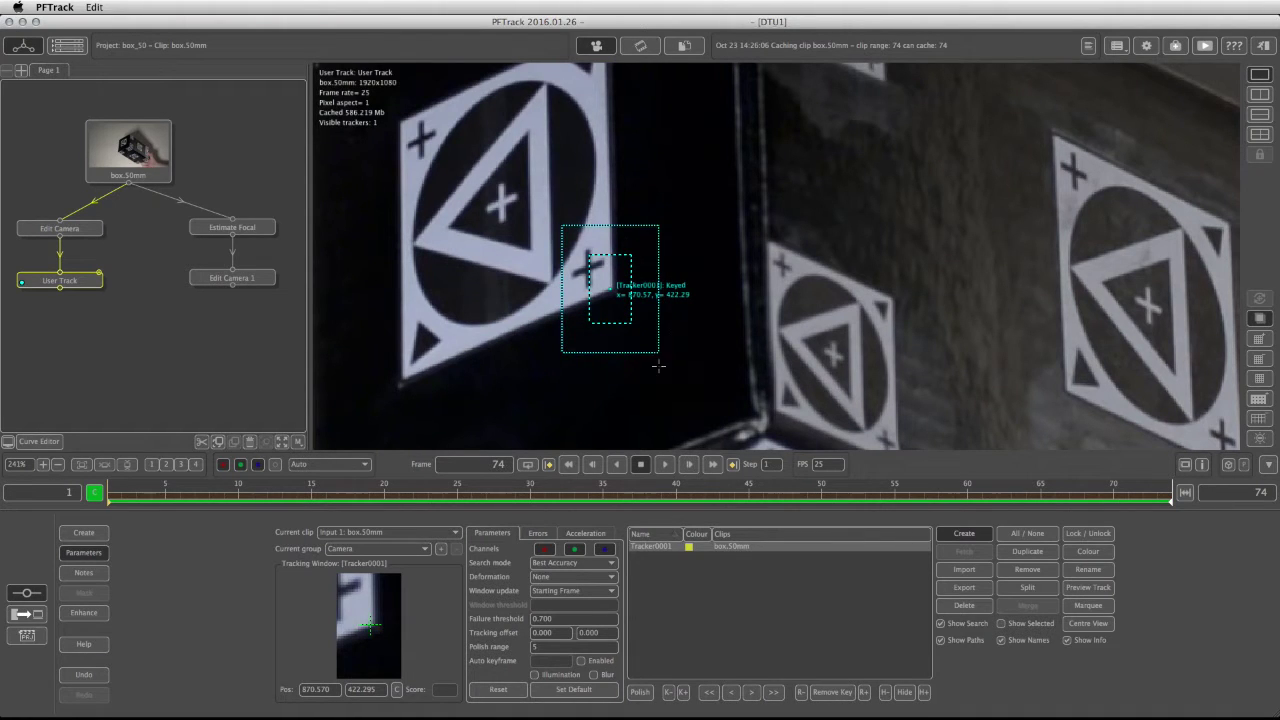
pyautogui.click(573, 618)
pyautogui.write('0.')
pyautogui.click(547, 578)
pyautogui.click(554, 589)
pyautogui.click(553, 607)
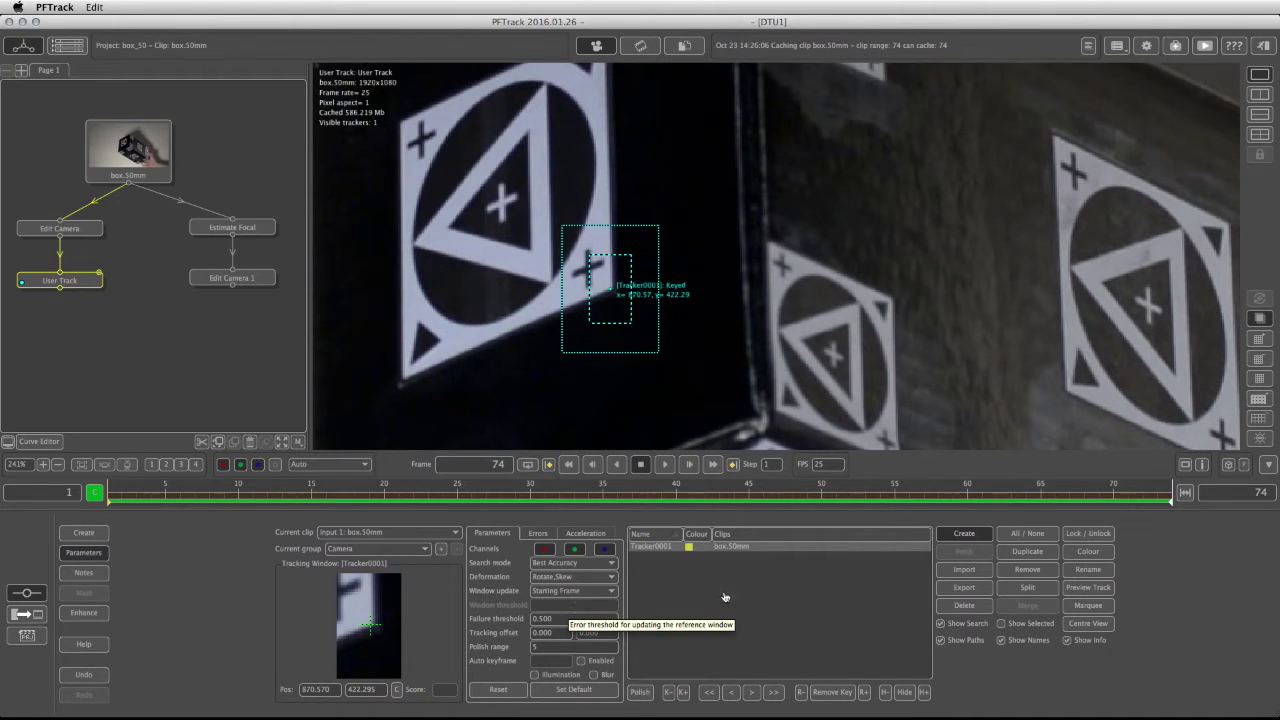
pyautogui.scroll(-3, 772, 374)
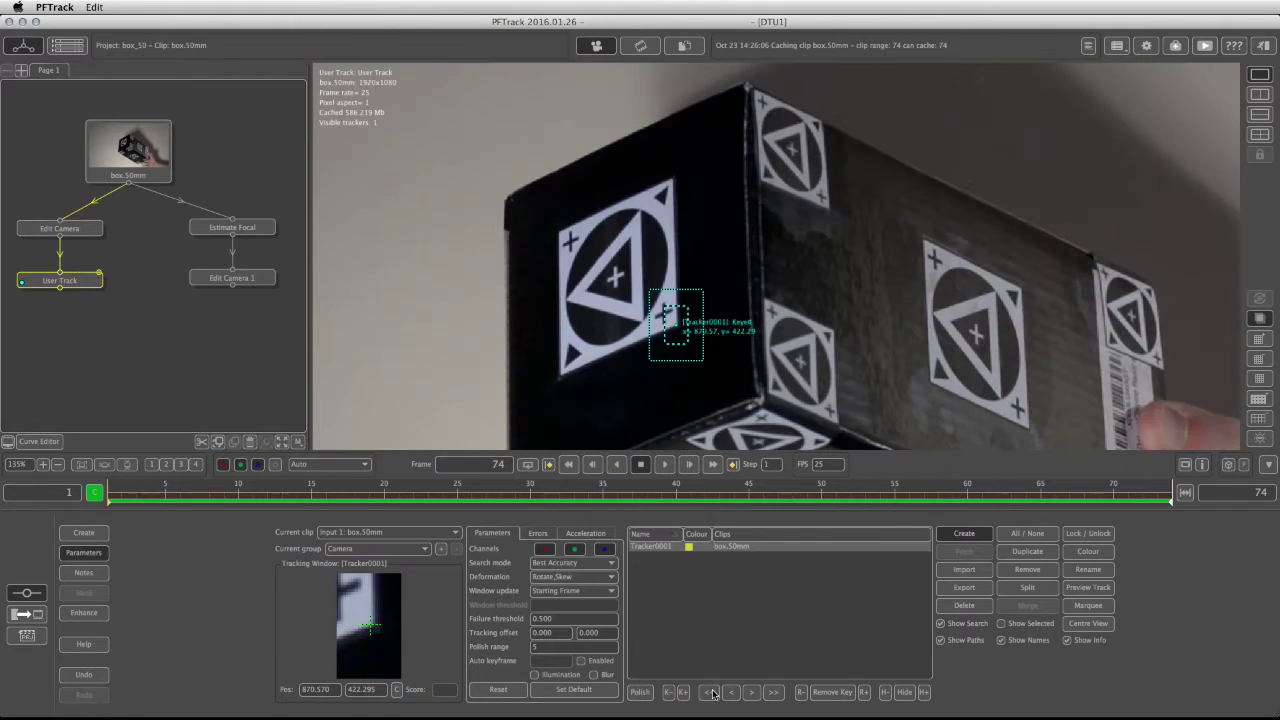
# Track Tracker0001 backward, re-key it at frame 20, then retrack backward and forward
pyautogui.click(710, 692)
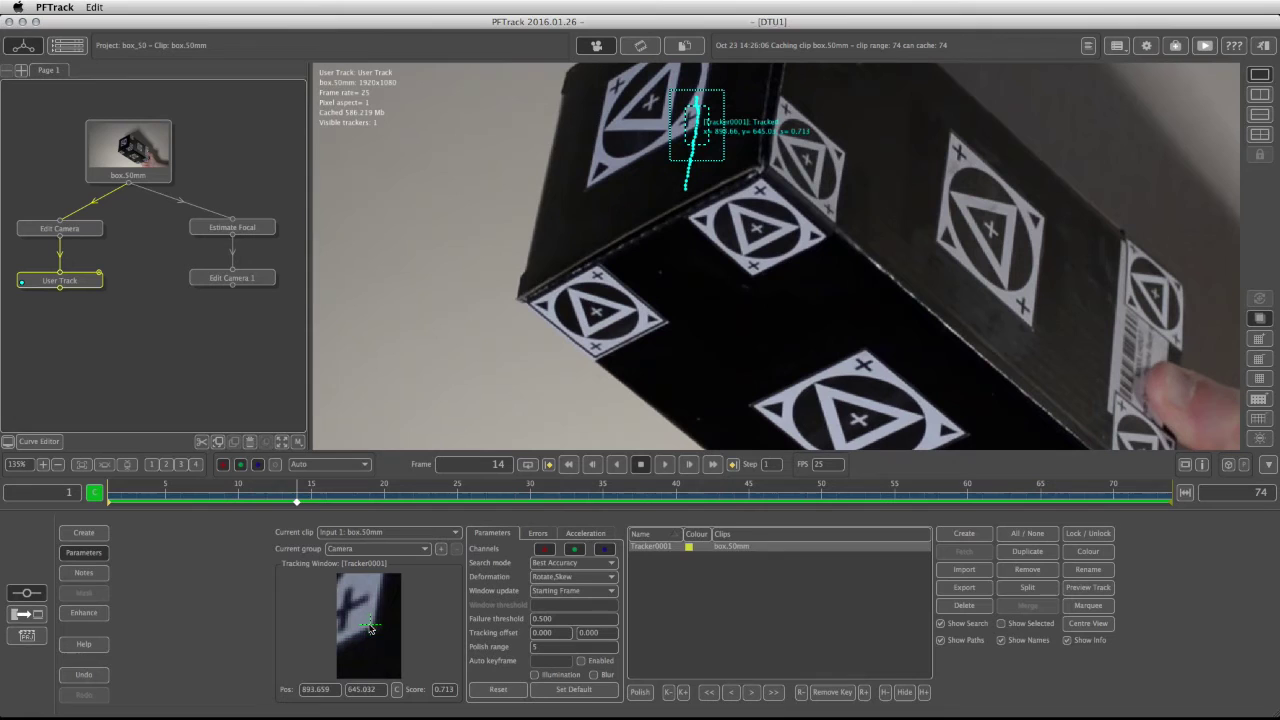
pyautogui.moveTo(298, 498); pyautogui.dragTo(378, 498)
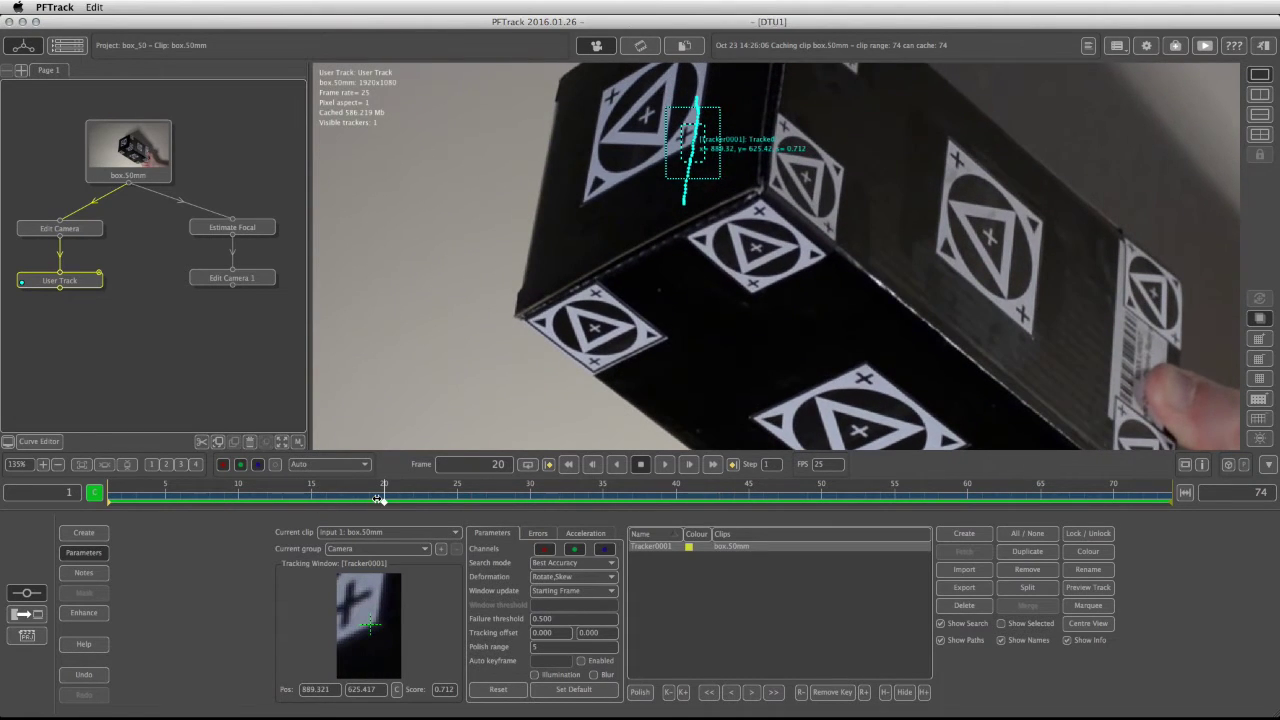
pyautogui.moveTo(371, 649); pyautogui.dragTo(367, 647)
pyautogui.click(708, 692)
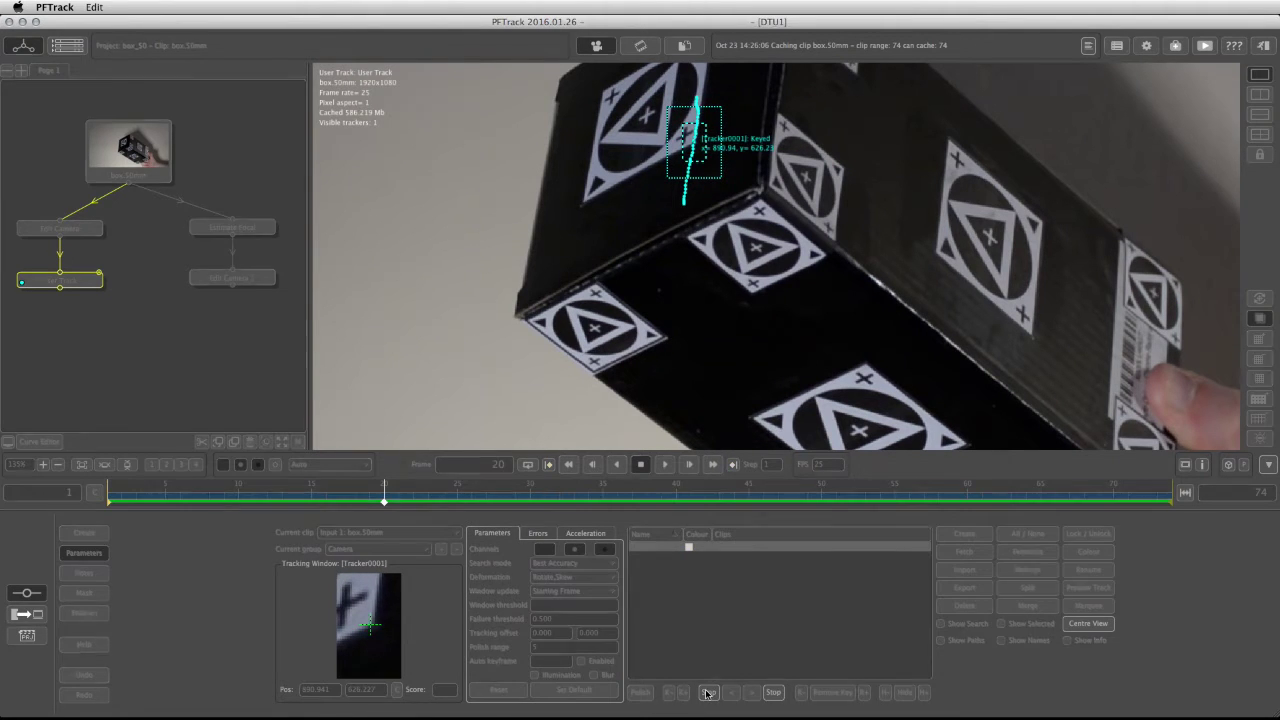
pyautogui.click(773, 692)
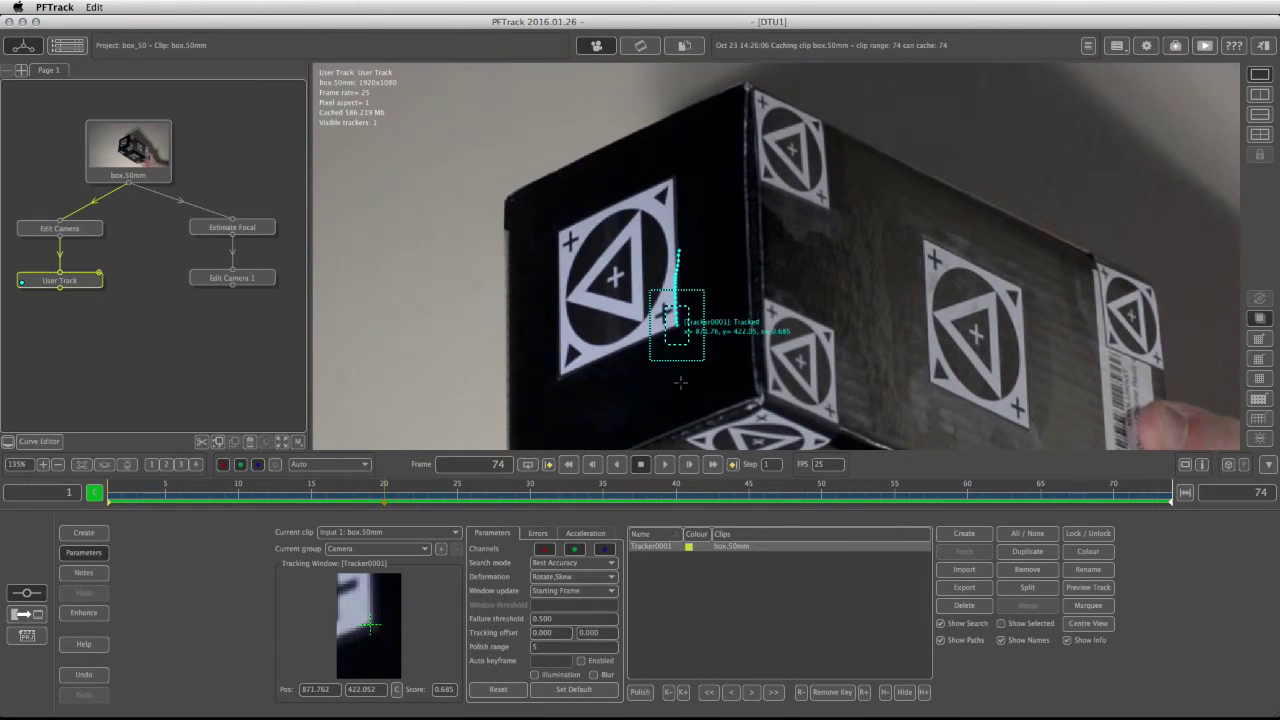
# Place Tracker0002 on another marker corner and narrow its search area
pyautogui.click(538, 533)
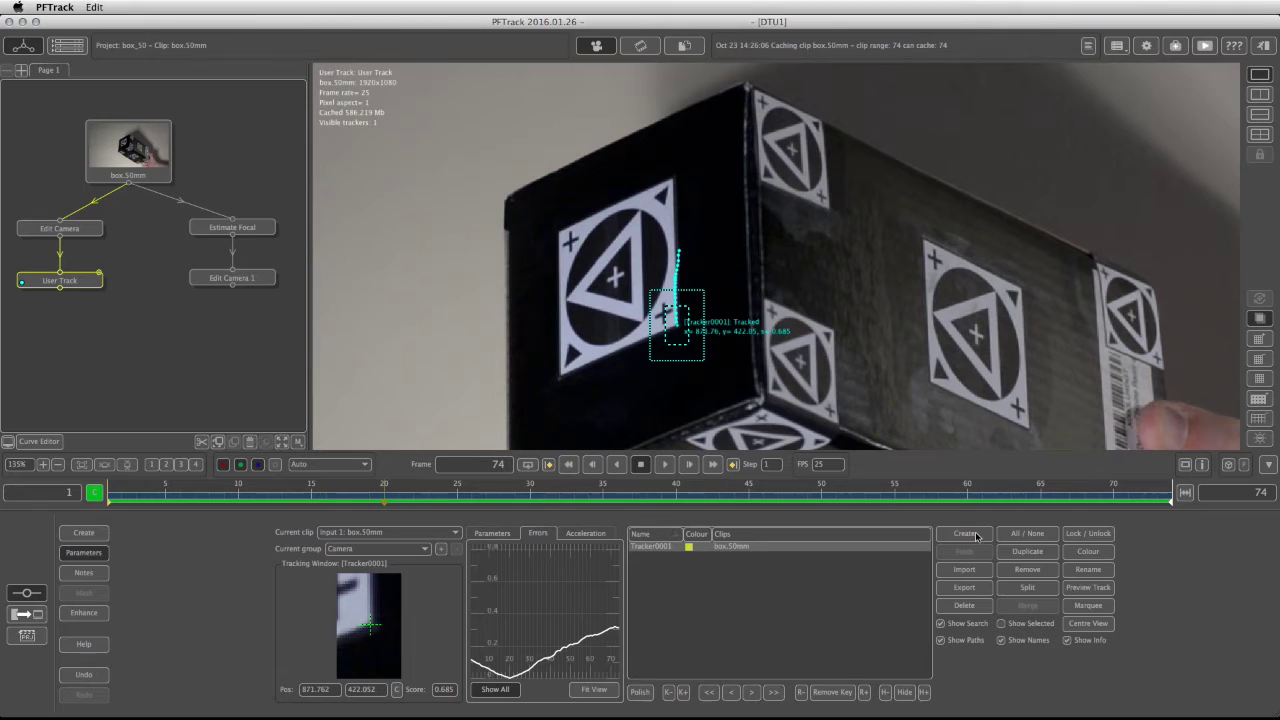
pyautogui.click(977, 537)
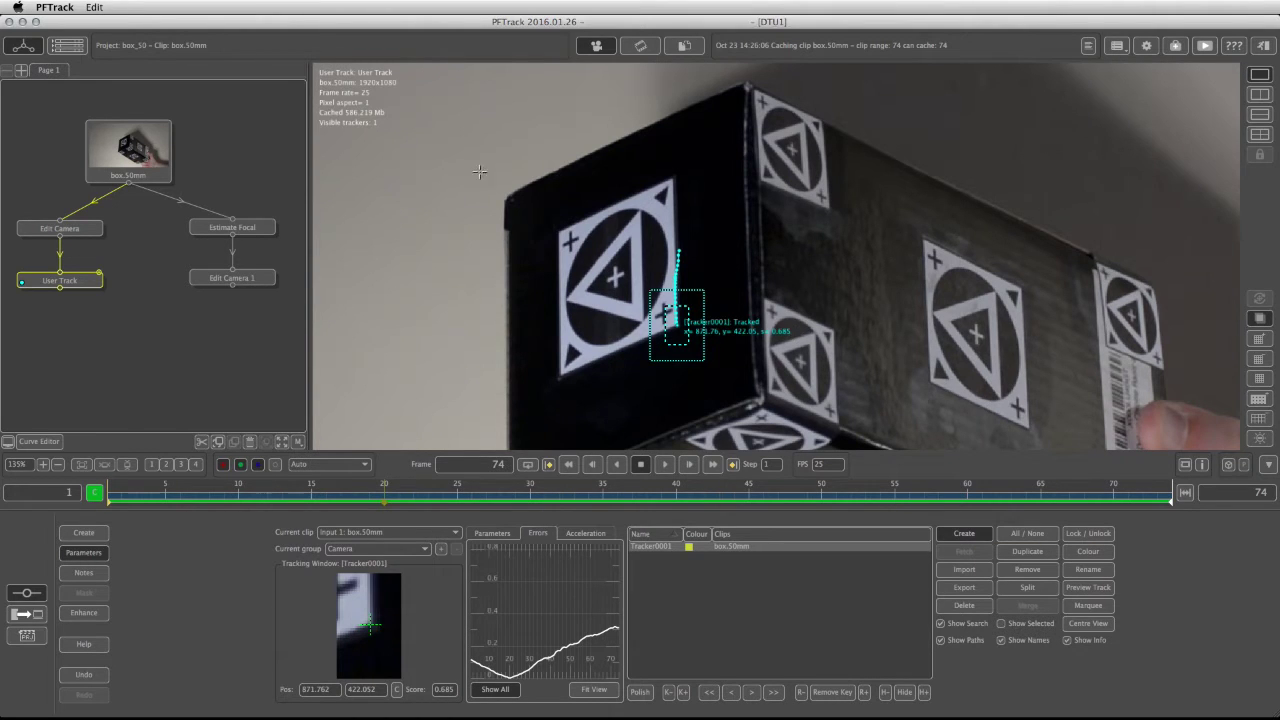
pyautogui.click(560, 233)
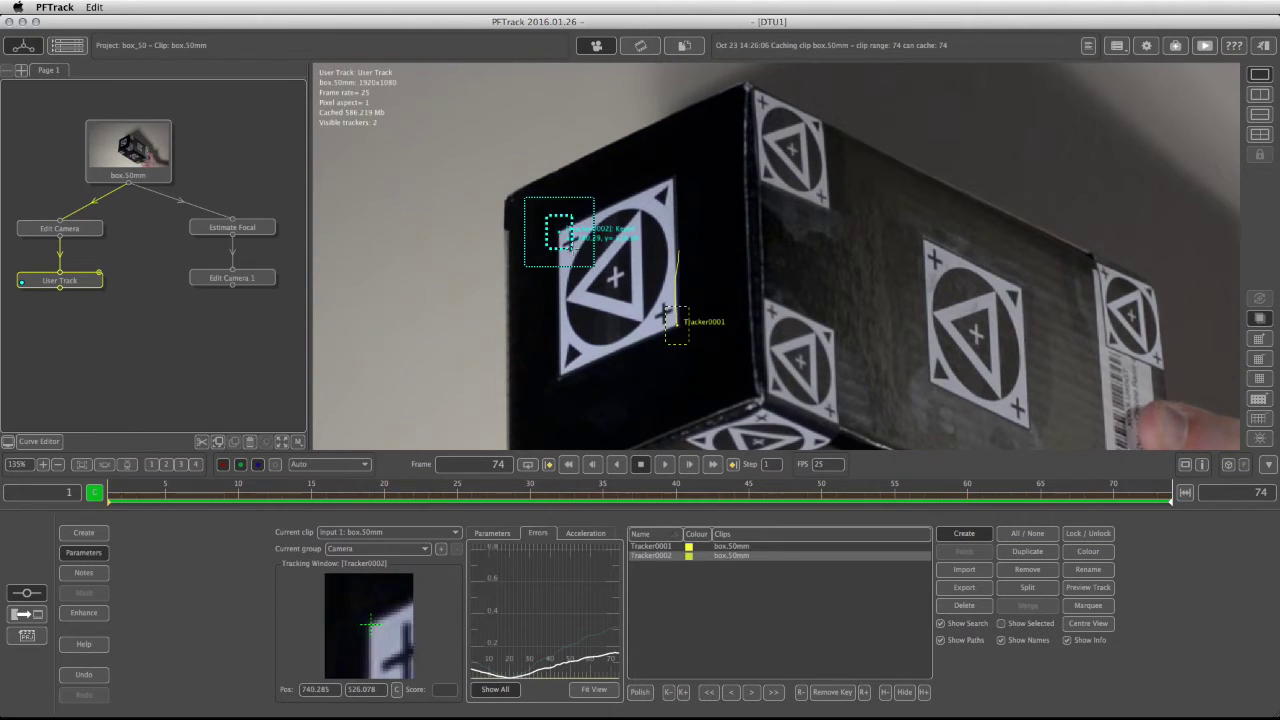
pyautogui.moveTo(594, 267); pyautogui.dragTo(583, 267)
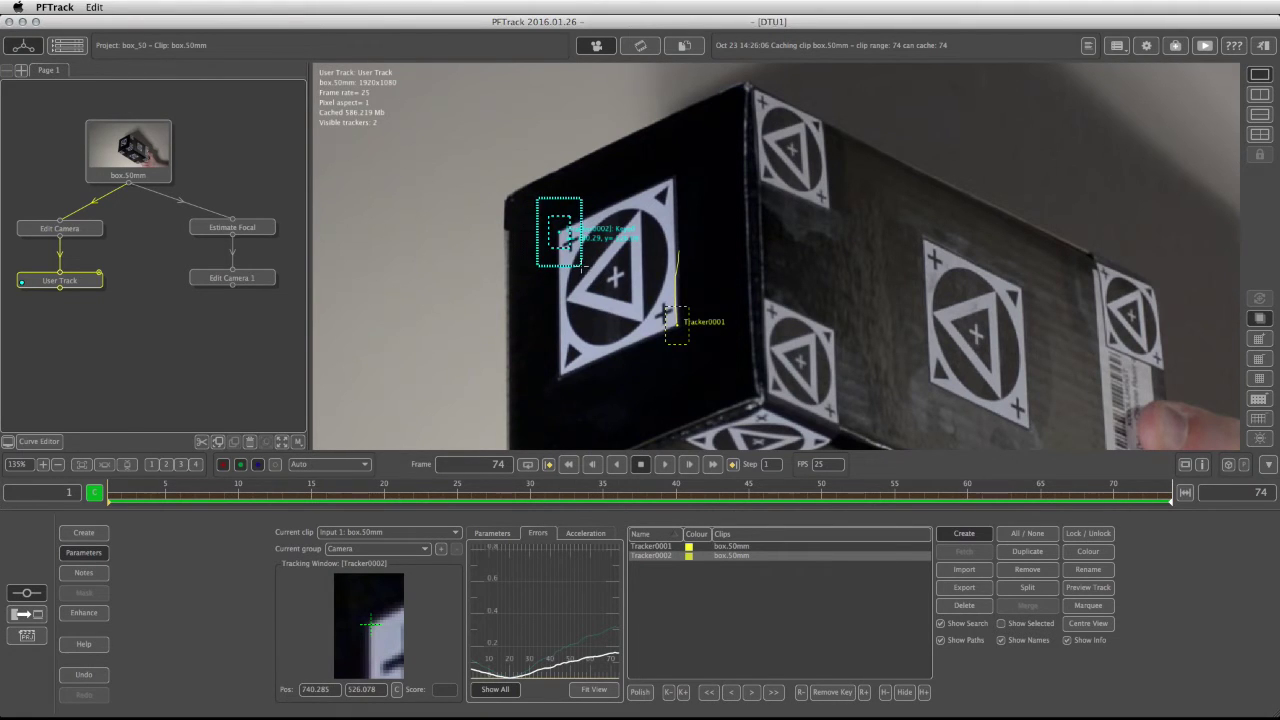
# Give Tracker0002 Rotate,Skew deformation and 0.5 failure threshold, track it backward, then re-key it
pyautogui.click(492, 533)
pyautogui.click(558, 577)
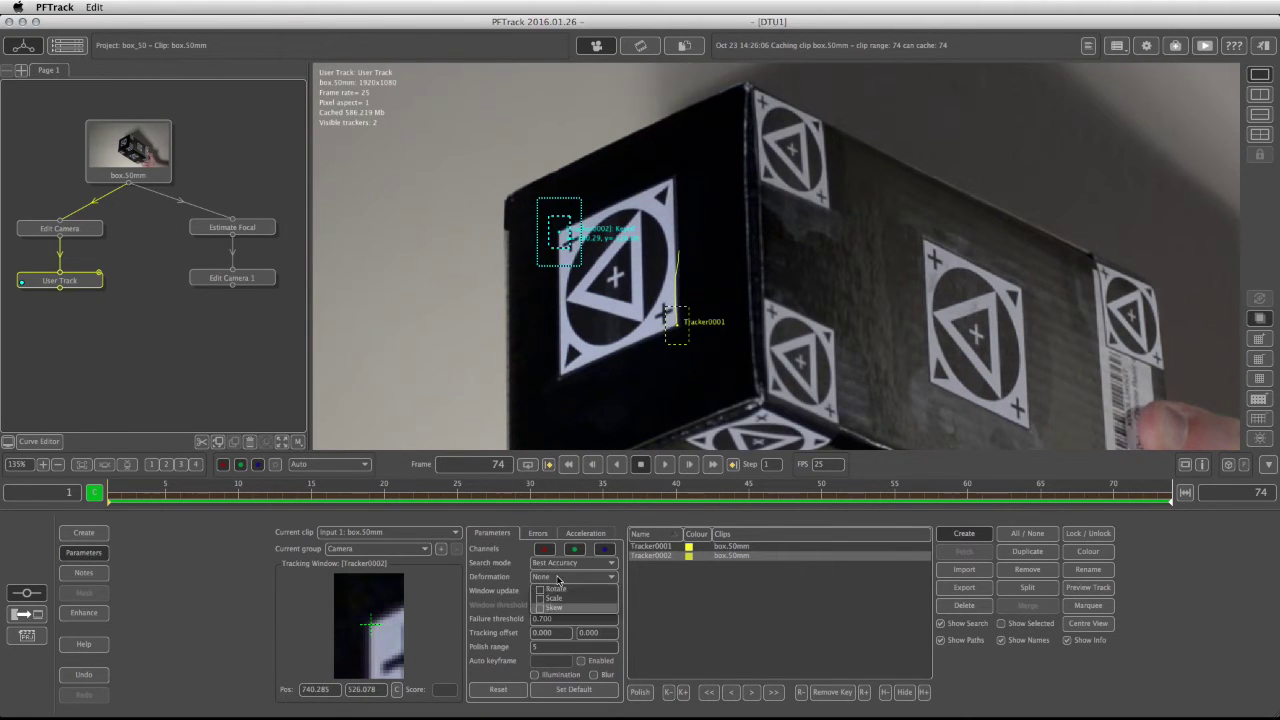
pyautogui.click(552, 589)
pyautogui.click(563, 608)
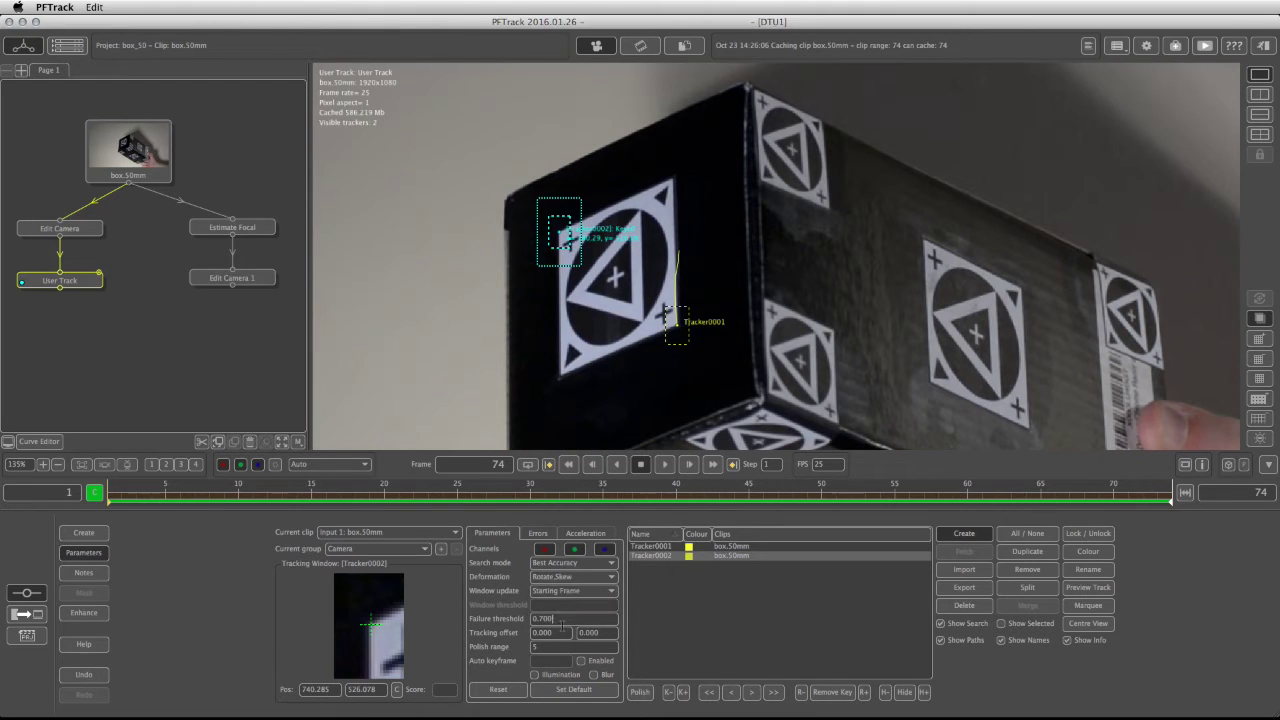
pyautogui.write('0.5')
pyautogui.click(709, 692)
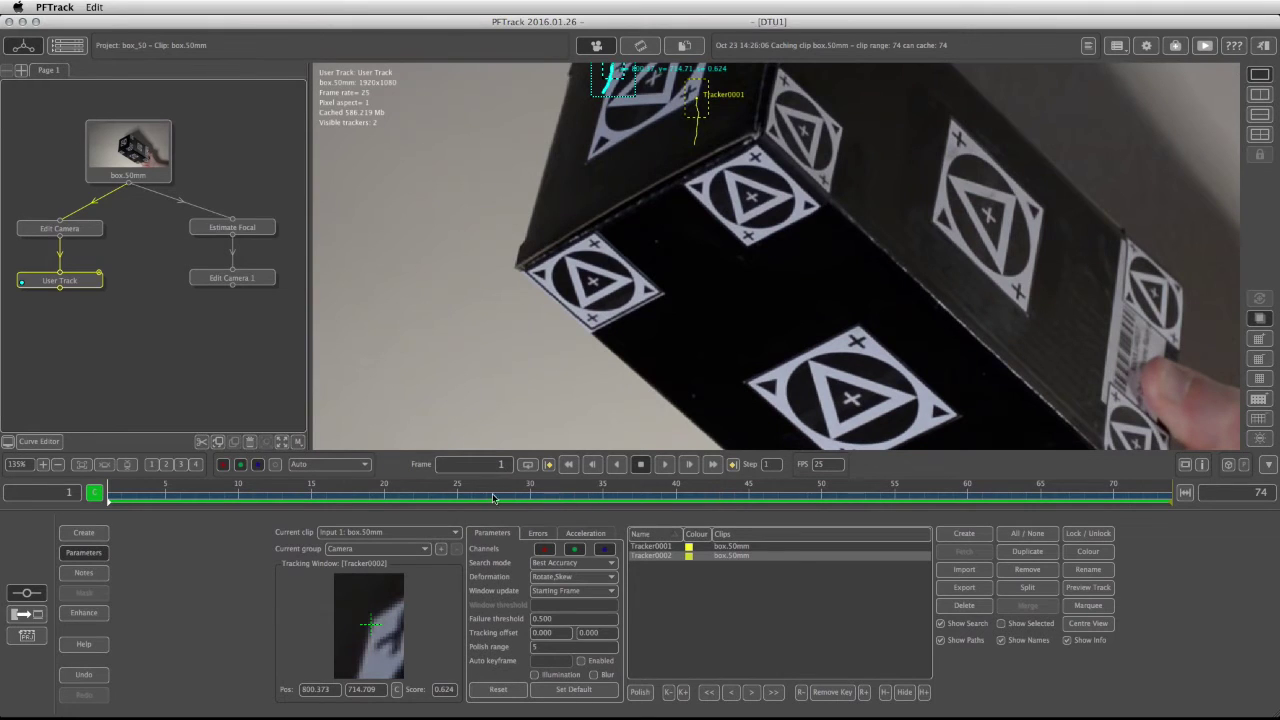
pyautogui.moveTo(1150, 511); pyautogui.dragTo(297, 529)
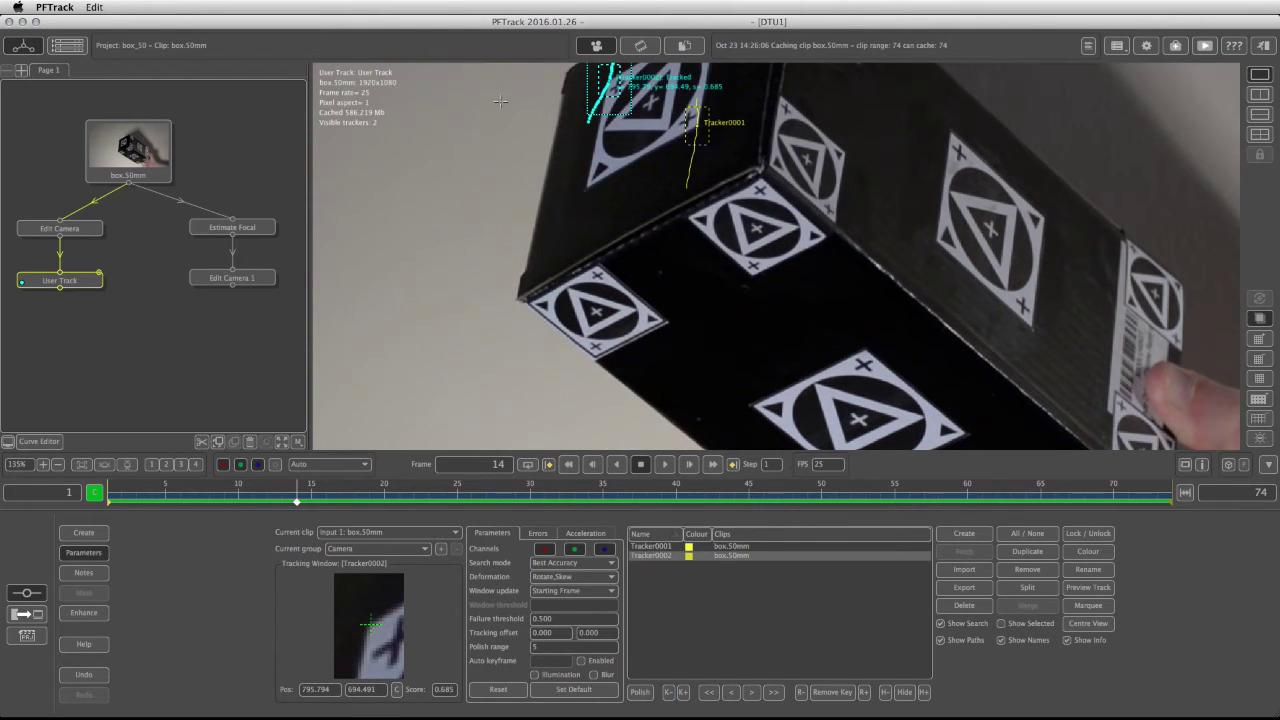
pyautogui.moveTo(362, 645); pyautogui.dragTo(369, 645)
# Retrack Tracker0002 backward, then place Tracker0004 on a box marker with smaller pattern and search areas
pyautogui.click(709, 692)
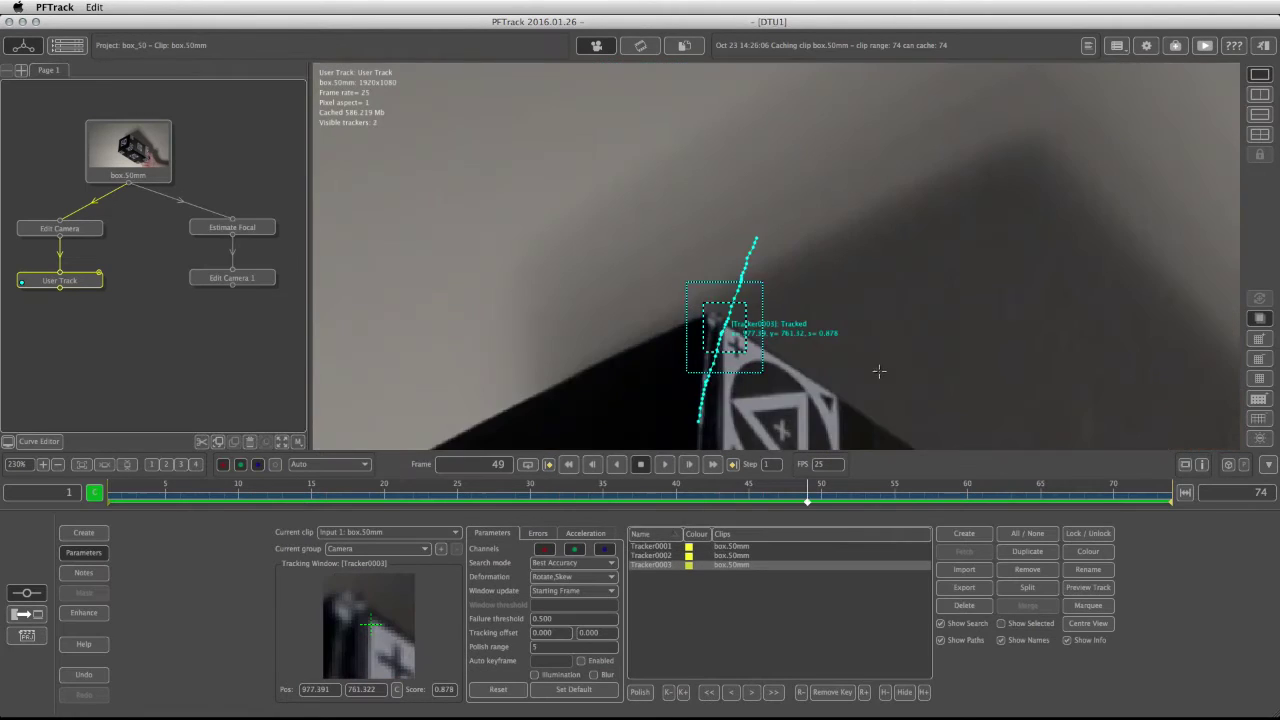
pyautogui.scroll(-3, 652, 396)
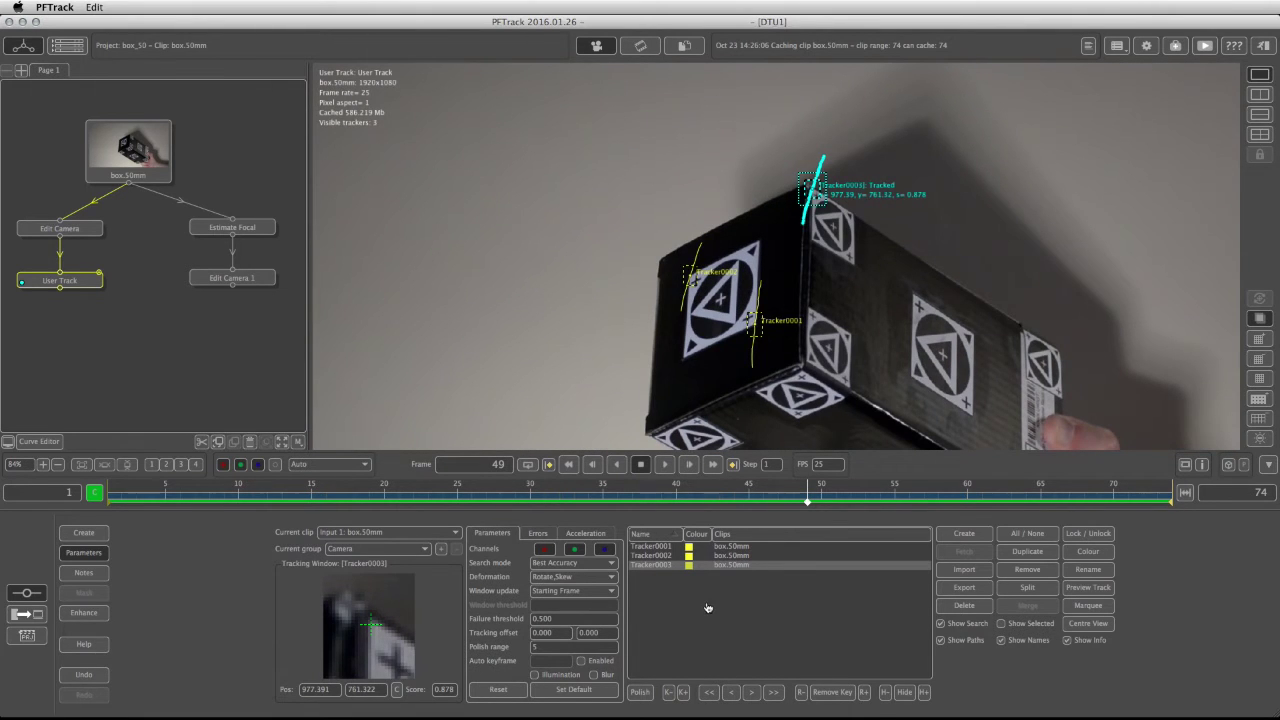
pyautogui.click(951, 535)
pyautogui.scroll(5, 884, 409)
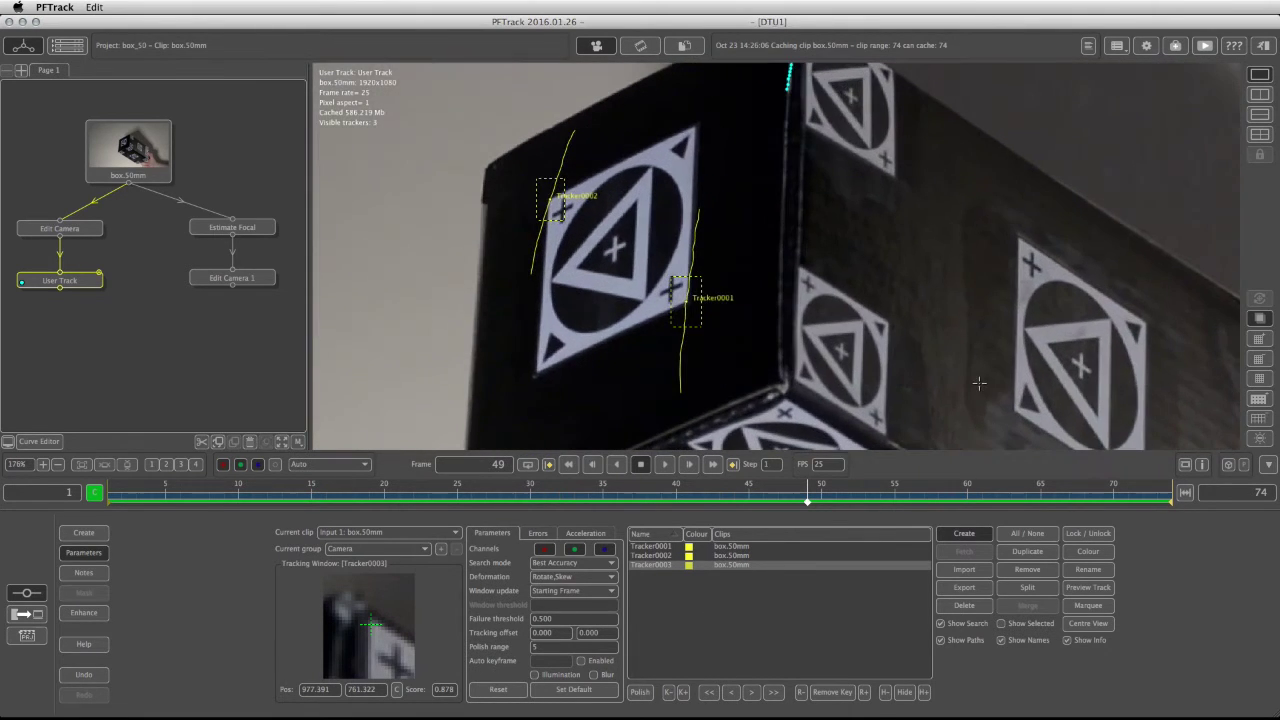
pyautogui.click(795, 380)
pyautogui.moveTo(818, 380); pyautogui.dragTo(810, 380)
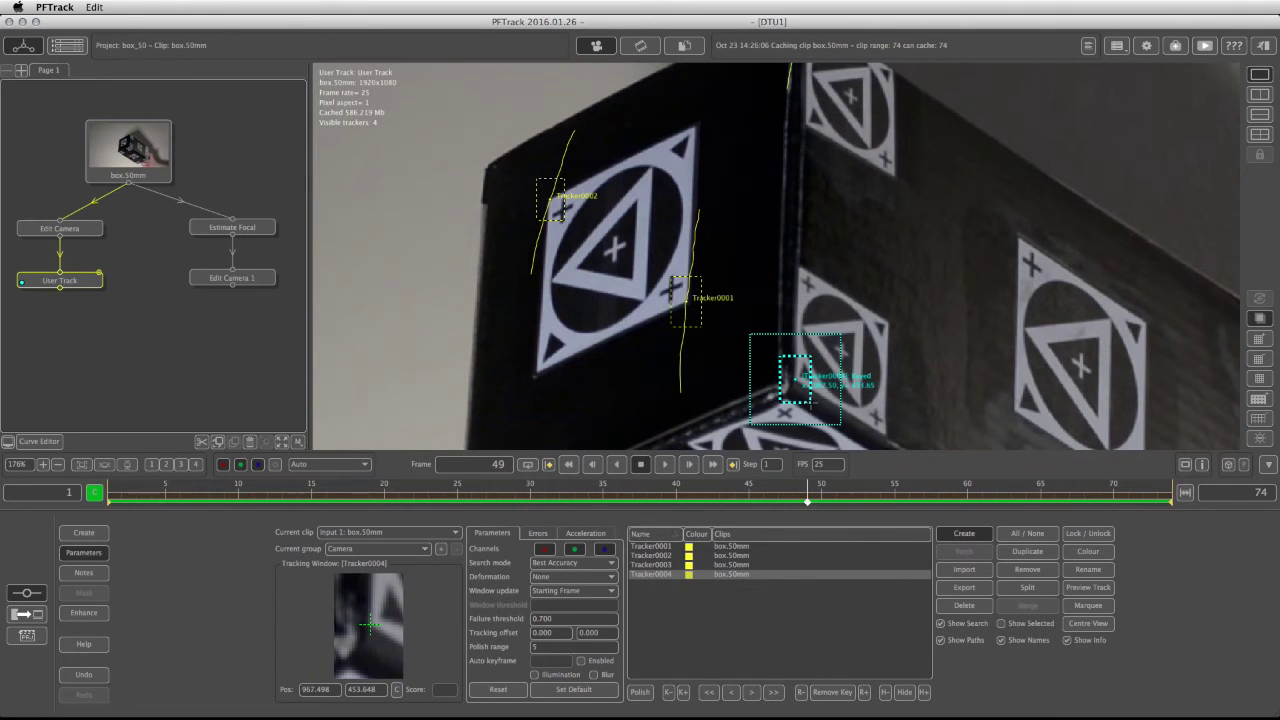
pyautogui.moveTo(852, 435); pyautogui.dragTo(840, 431)
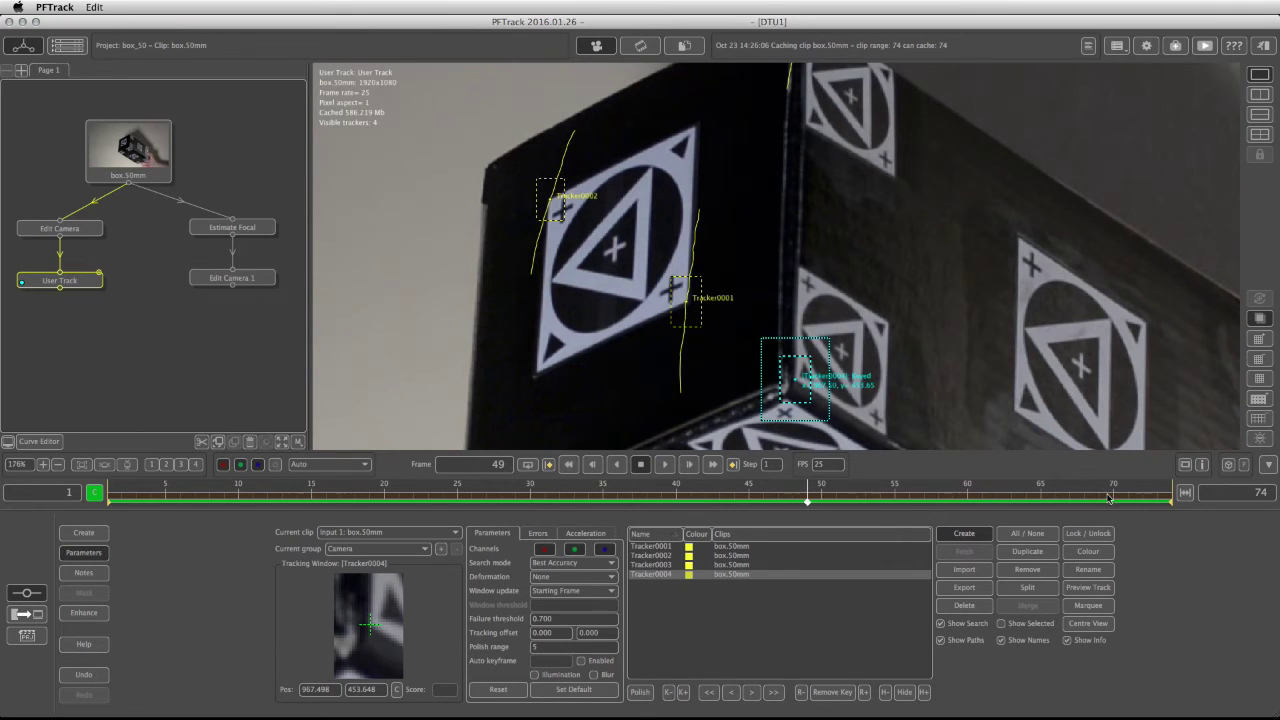
# Set Tracker0004's deformation to Rotate,Skew and track it forward, then backward from frame 49
pyautogui.click(561, 577)
pyautogui.click(566, 590)
pyautogui.click(773, 692)
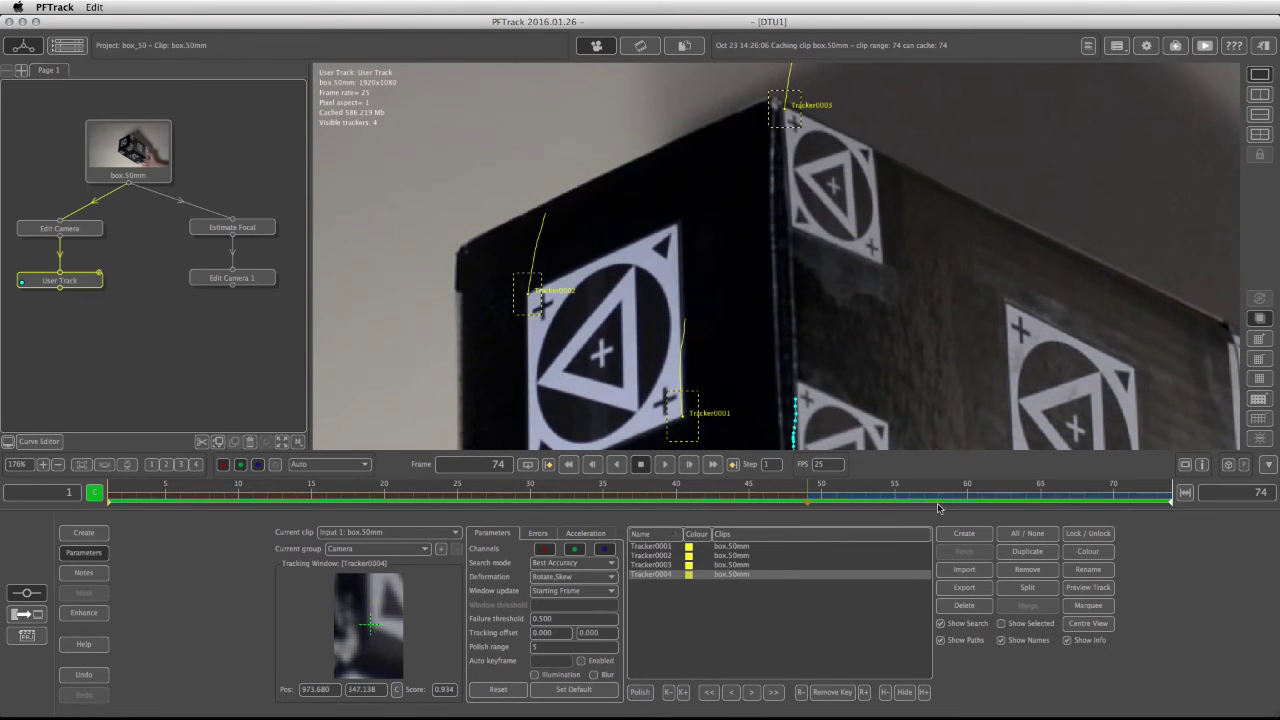
pyautogui.moveTo(941, 505); pyautogui.dragTo(811, 514)
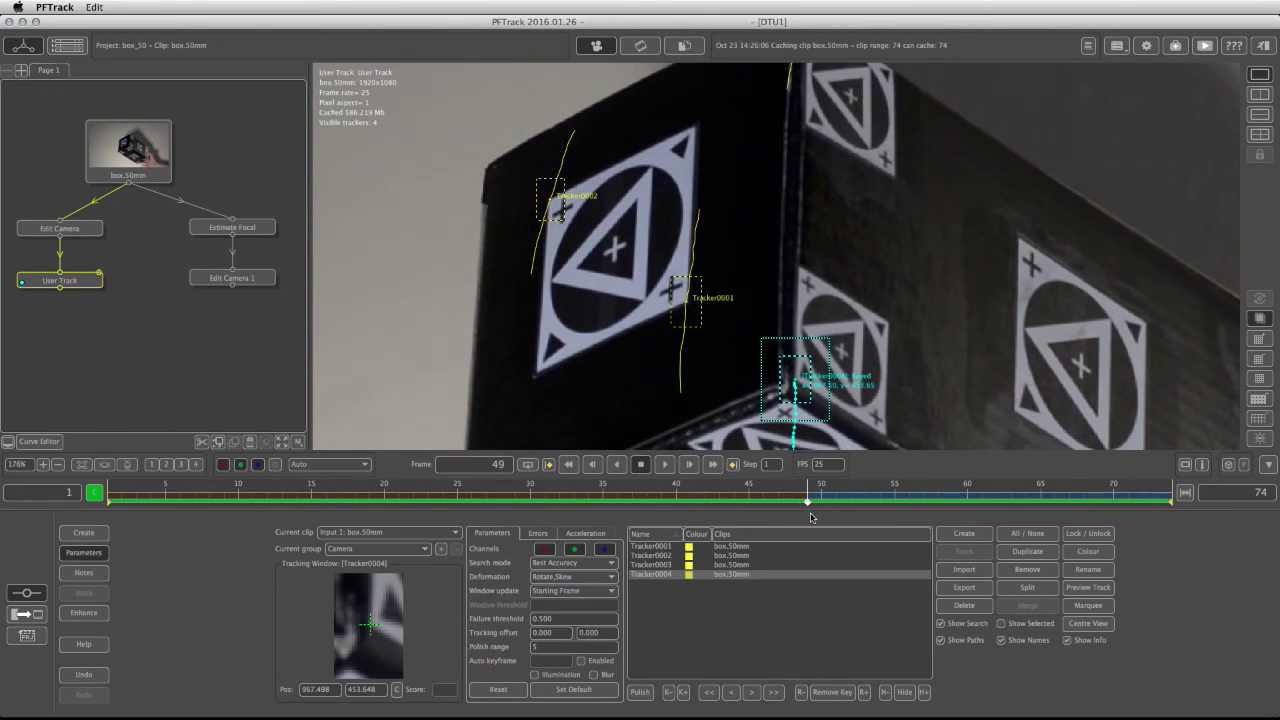
pyautogui.click(711, 694)
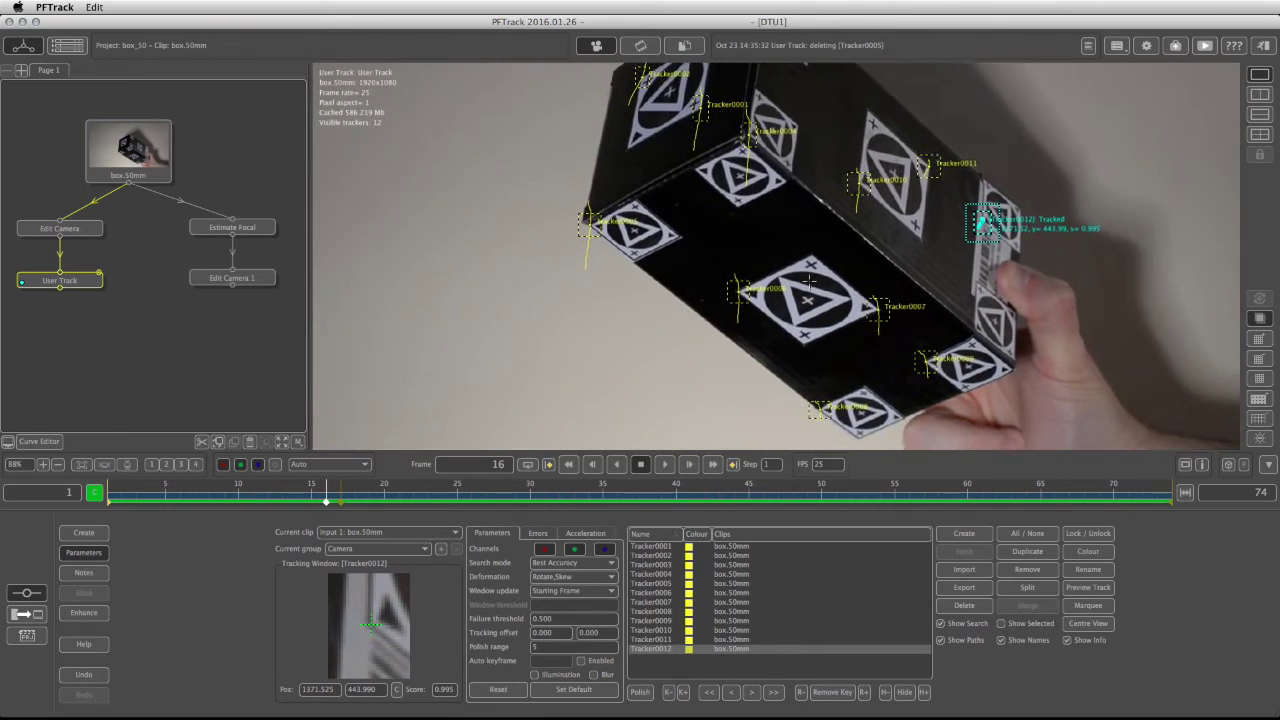
# Select all twelve trackers and export them to a file named box50_2DTracker
pyautogui.click(1020, 534)
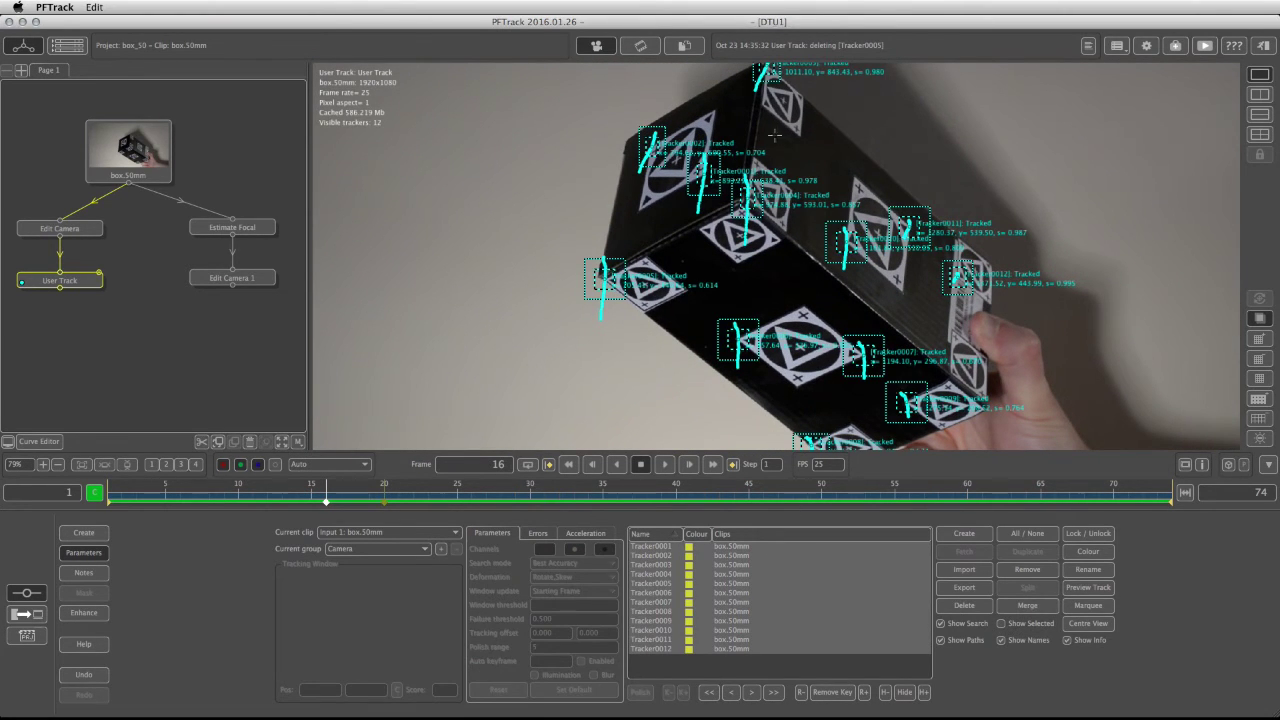
pyautogui.click(977, 591)
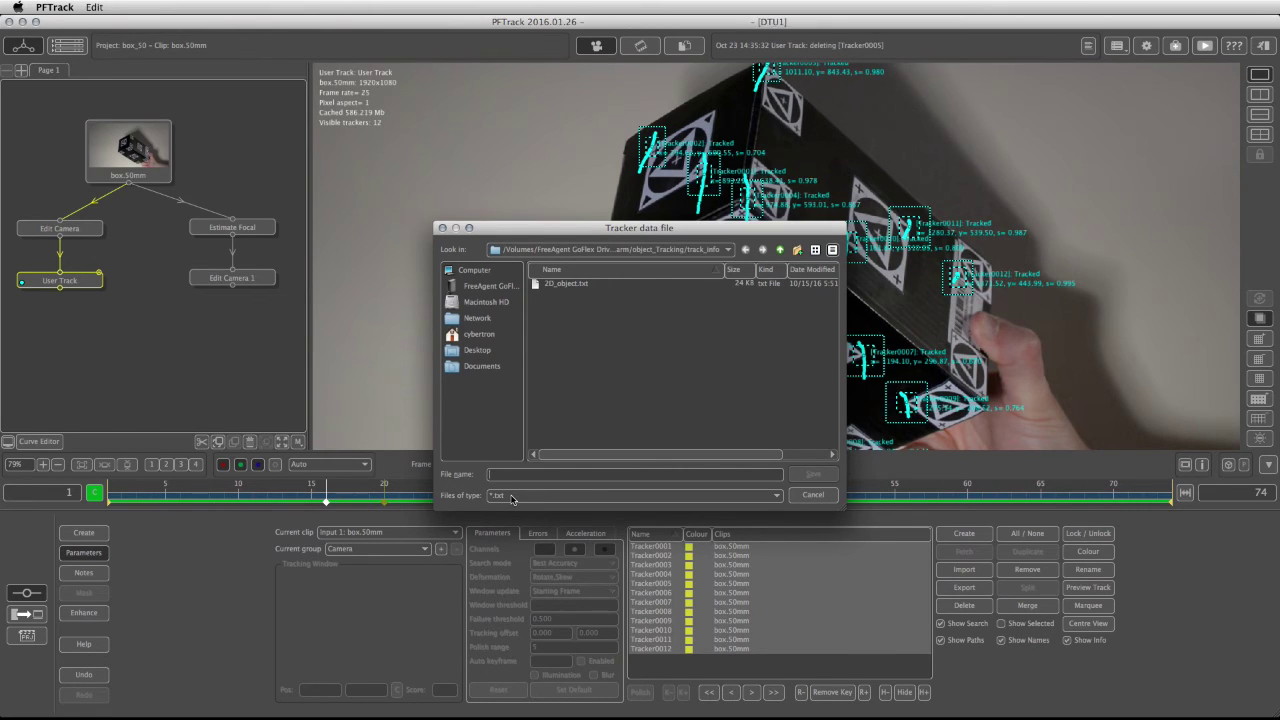
pyautogui.write('box50_')
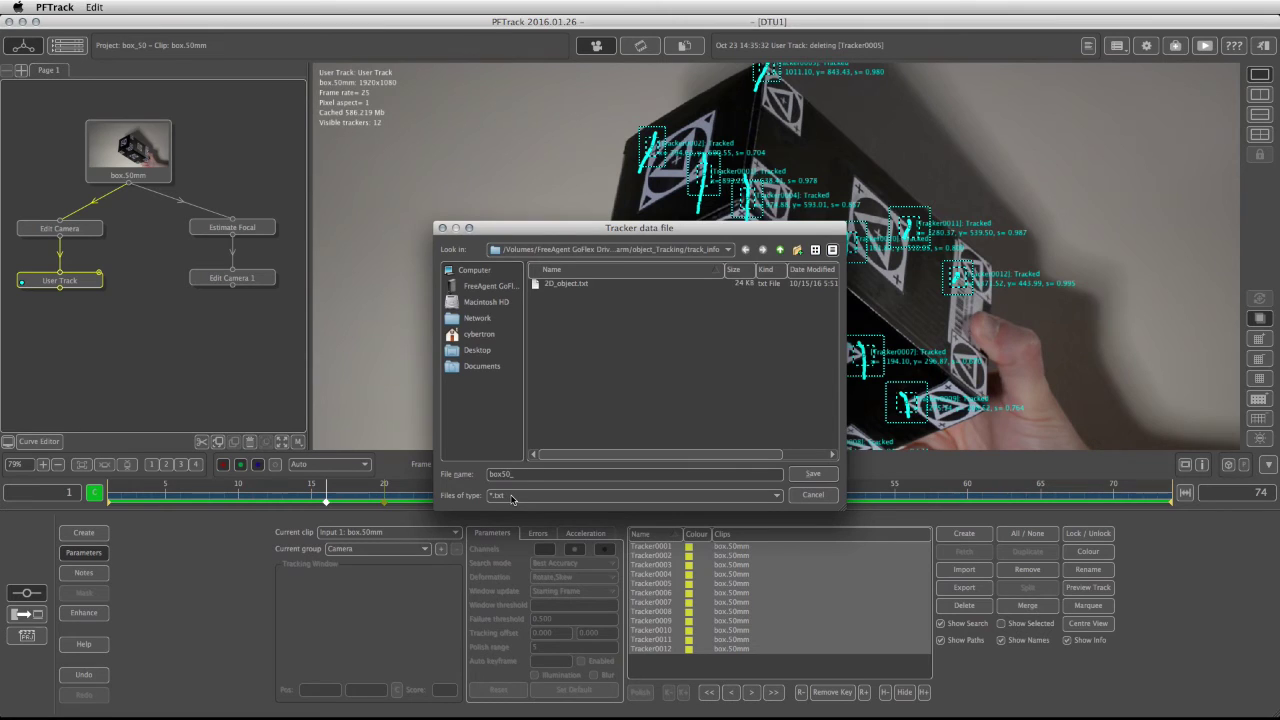
pyautogui.write('2DTrackers')
pyautogui.click(815, 474)
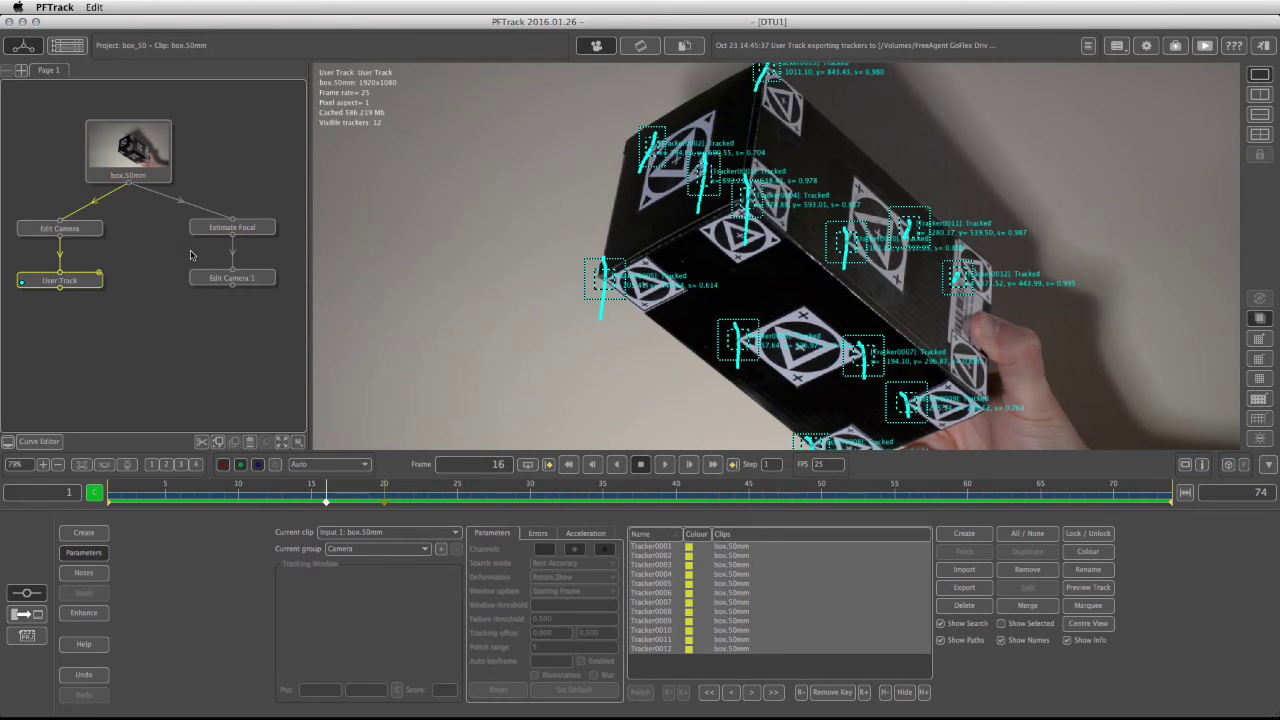
pyautogui.click(240, 279)
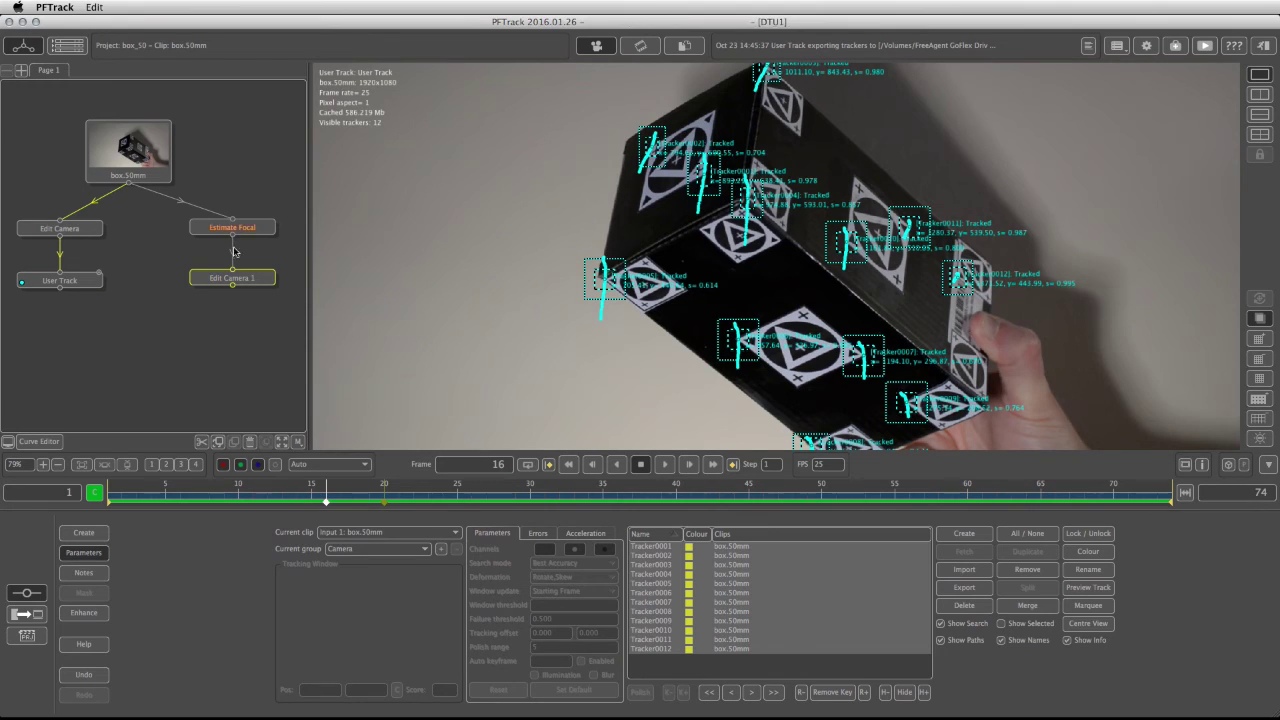
# Add a User Track node under Edit Camera 1, import box50_2DTrackers.txt into it, and rearrange the graph
pyautogui.click(85, 533)
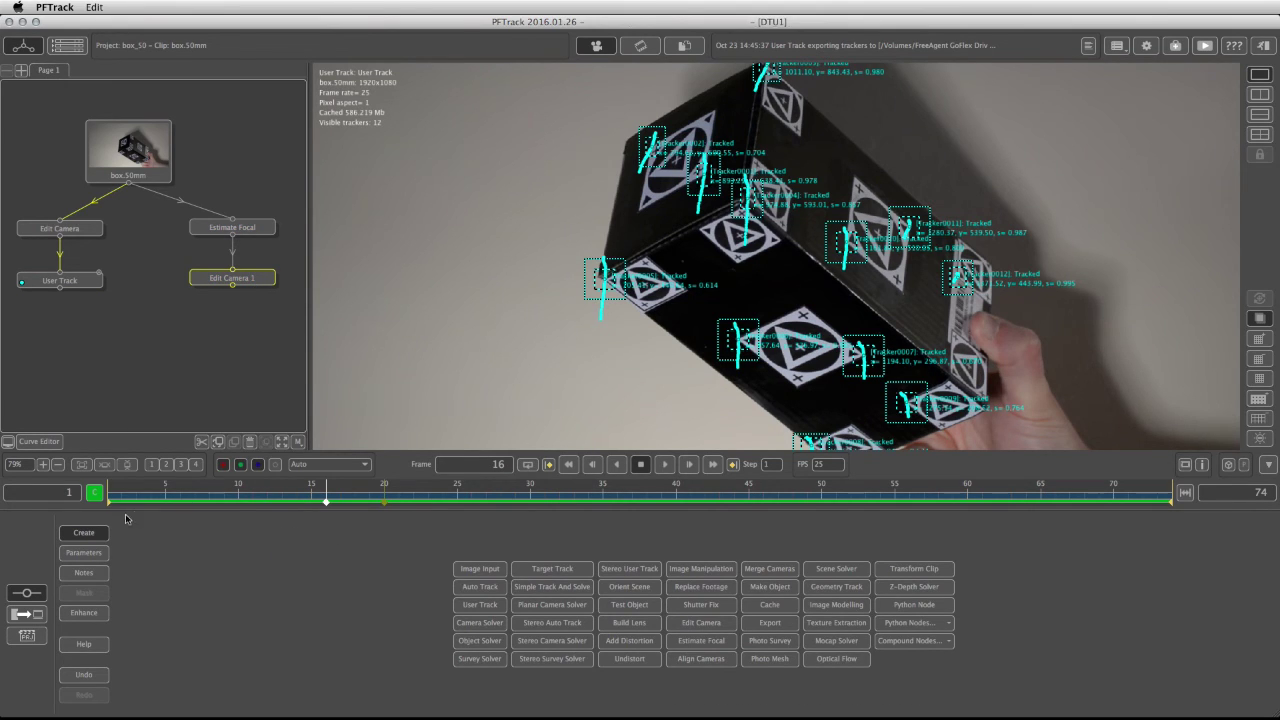
pyautogui.click(499, 605)
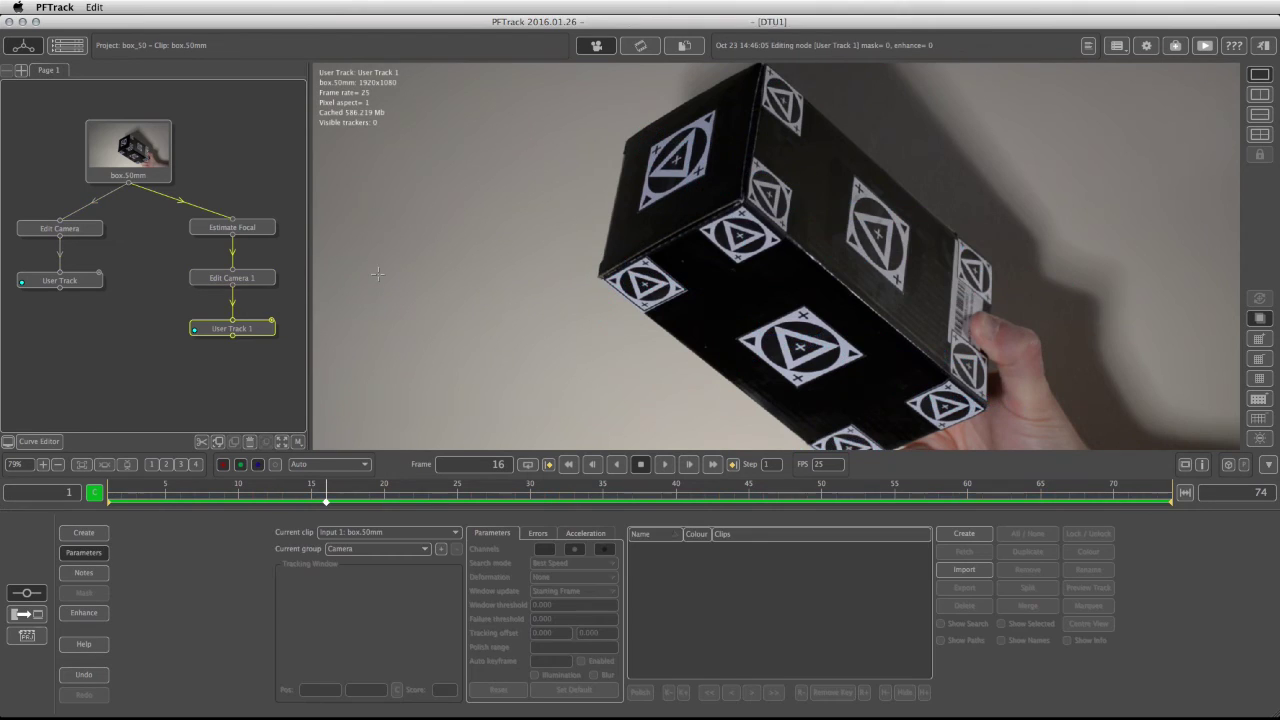
pyautogui.click(964, 570)
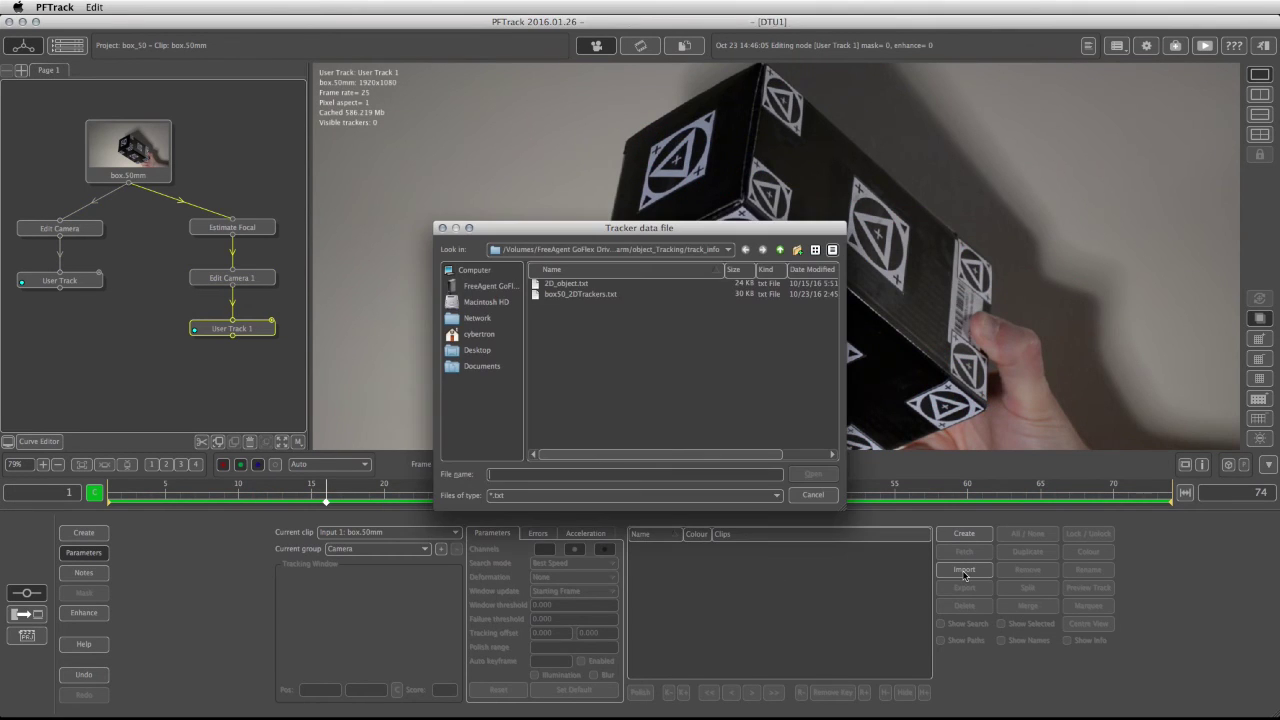
pyautogui.click(586, 295)
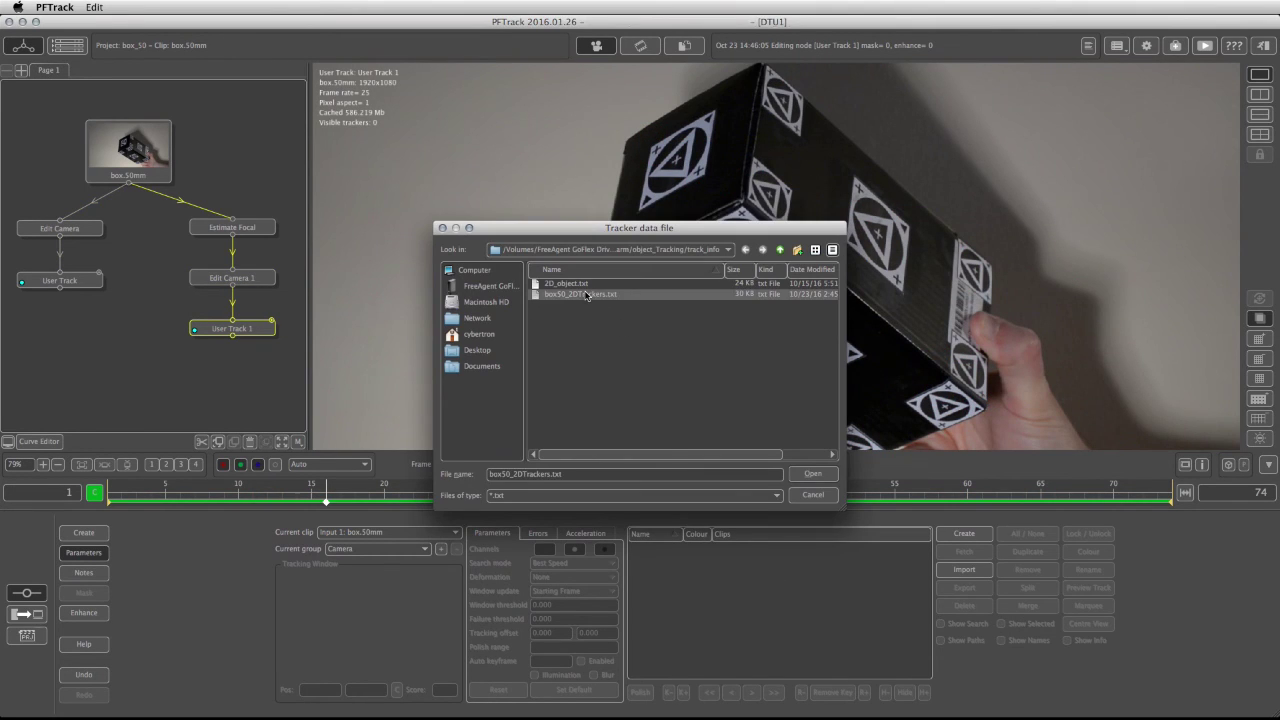
pyautogui.click(812, 474)
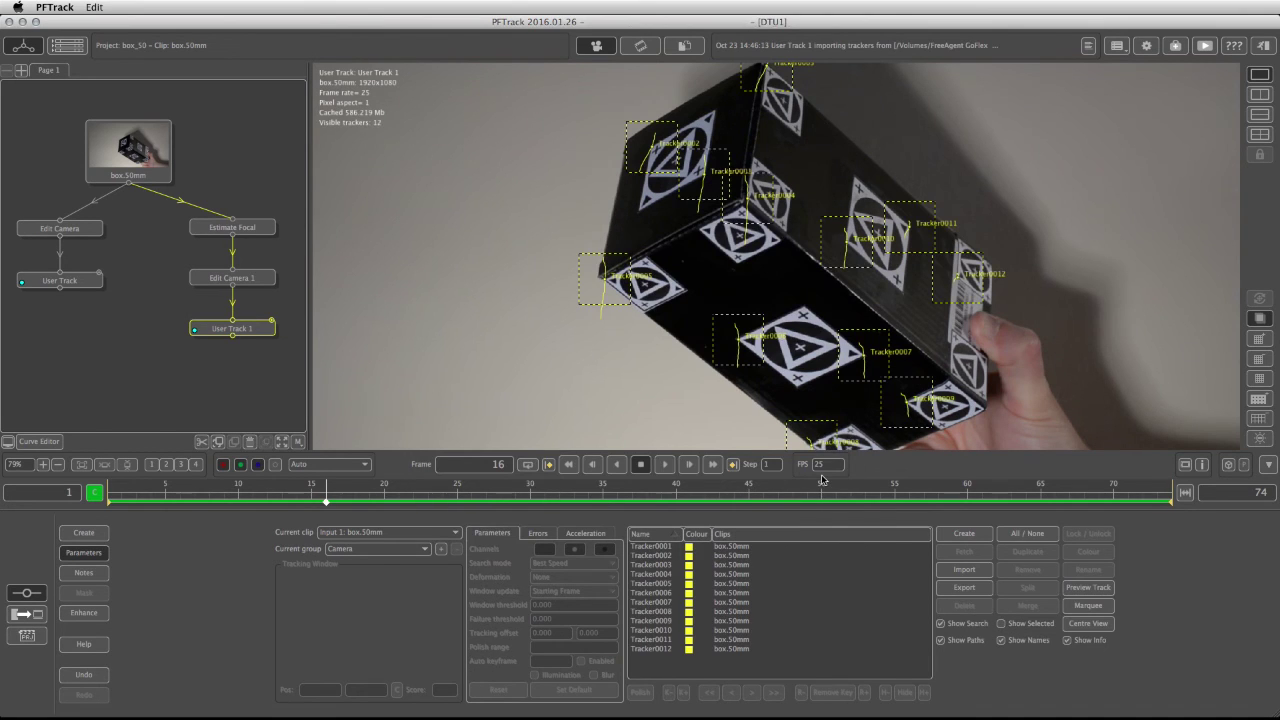
pyautogui.click(99, 256)
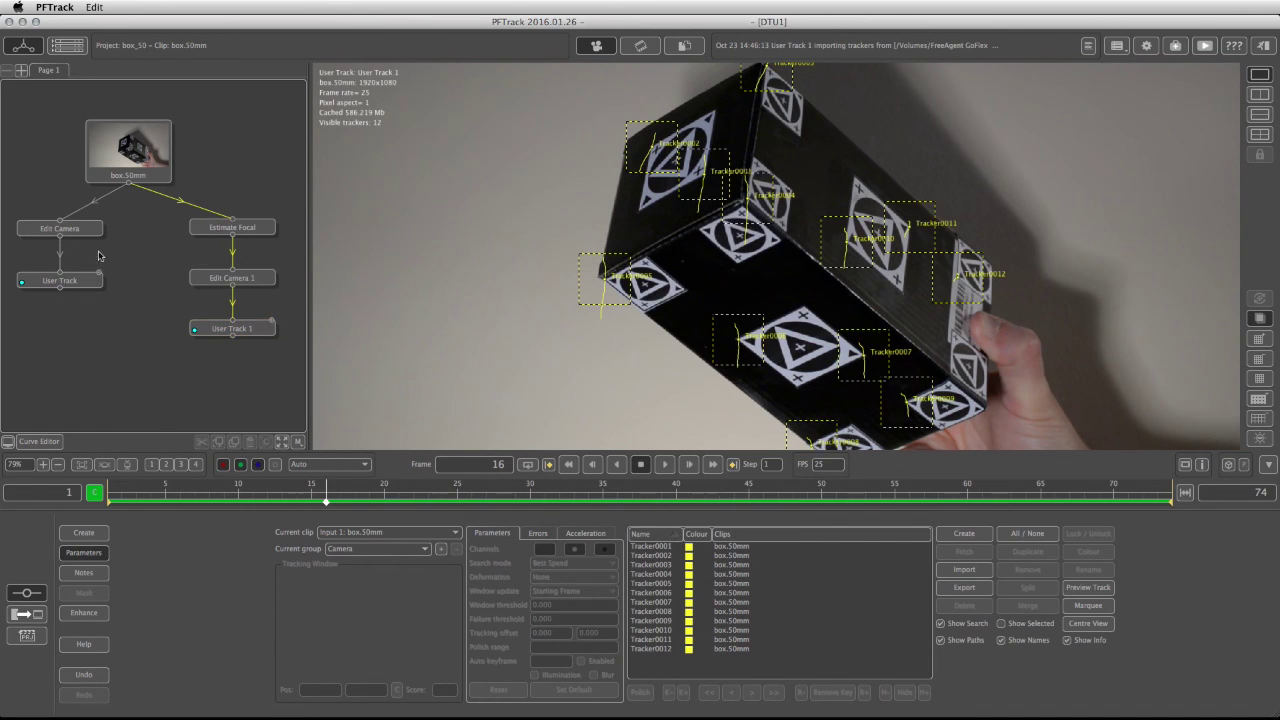
pyautogui.moveTo(72, 285); pyautogui.dragTo(71, 334)
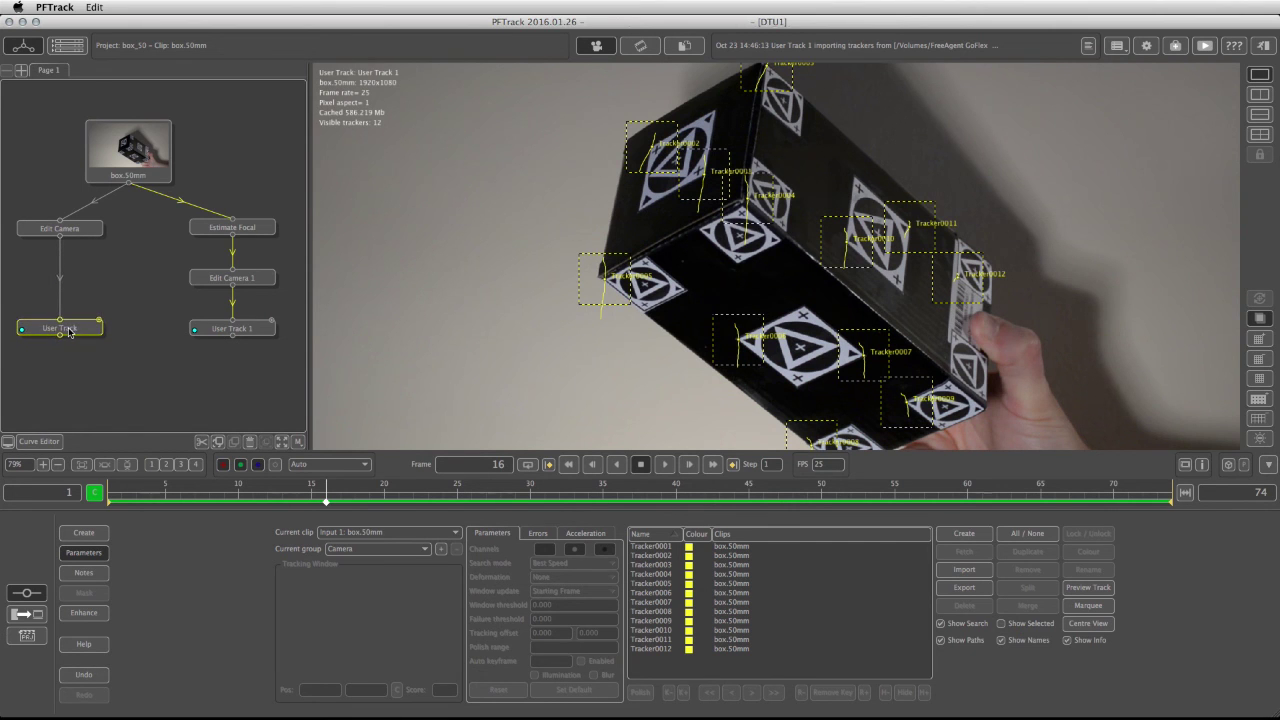